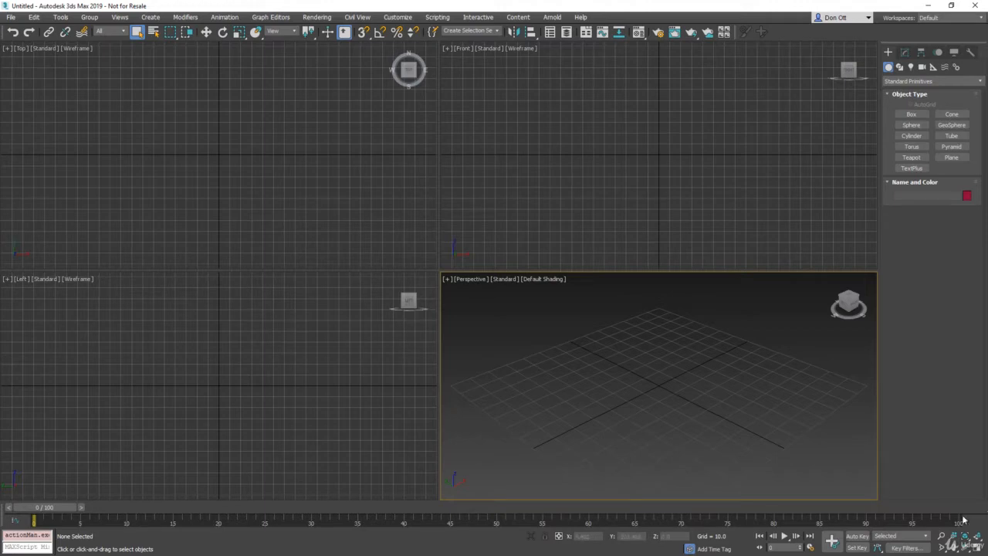
- Maximize the Perspective viewport and create a box about 43 long, 43.5 wide and 46.7 high near the grid's center
click(978, 549)
click(911, 114)
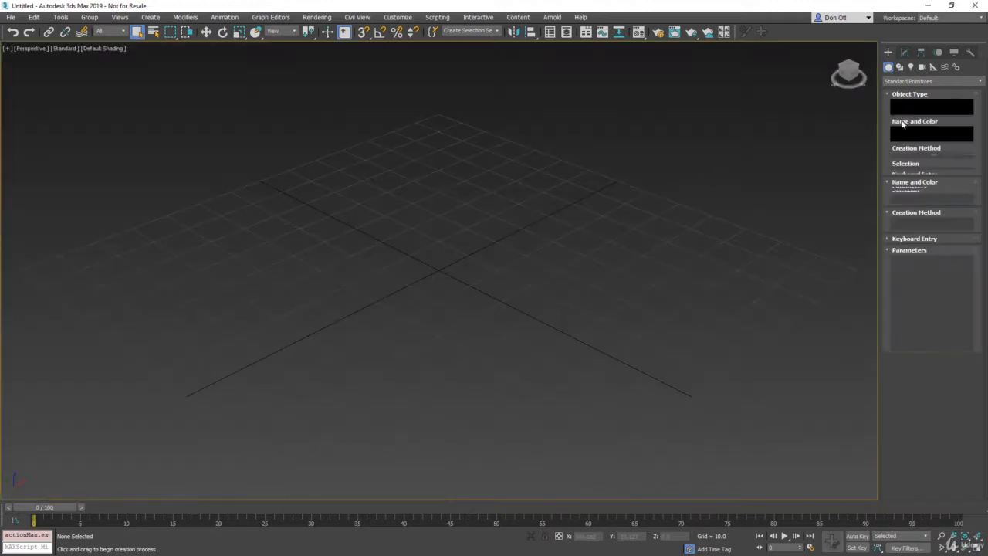
drag(429, 224, 430, 352)
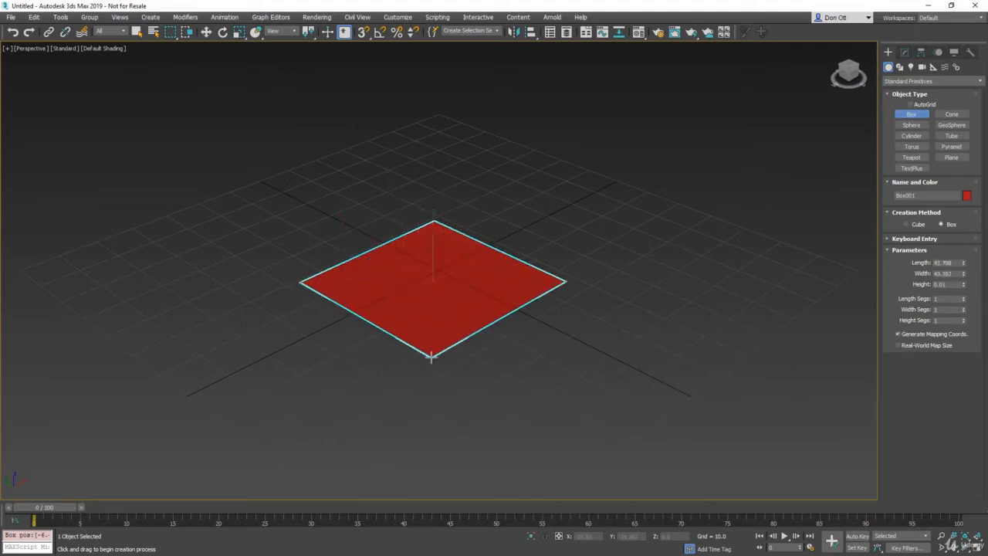
click(388, 177)
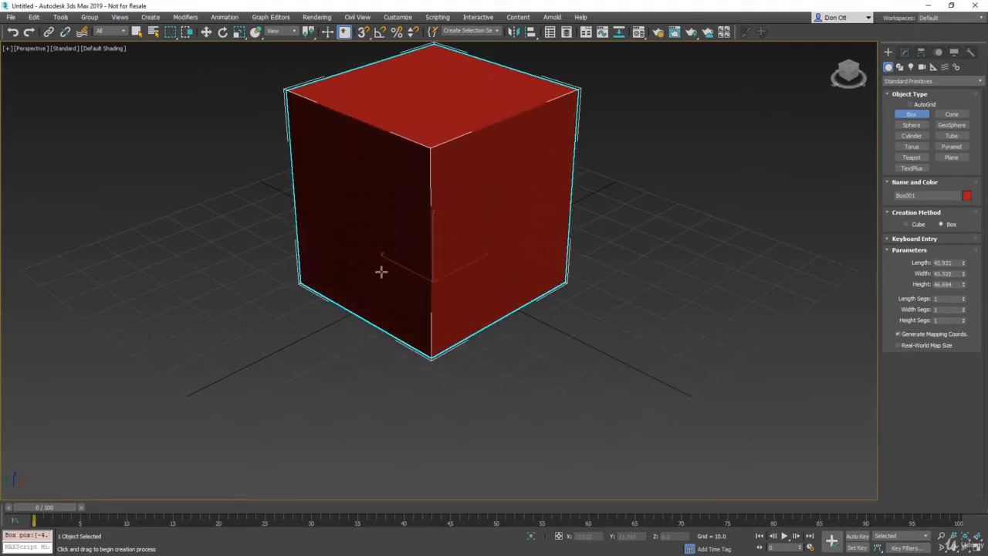
alt+middle_drag(377, 228, 400, 241)
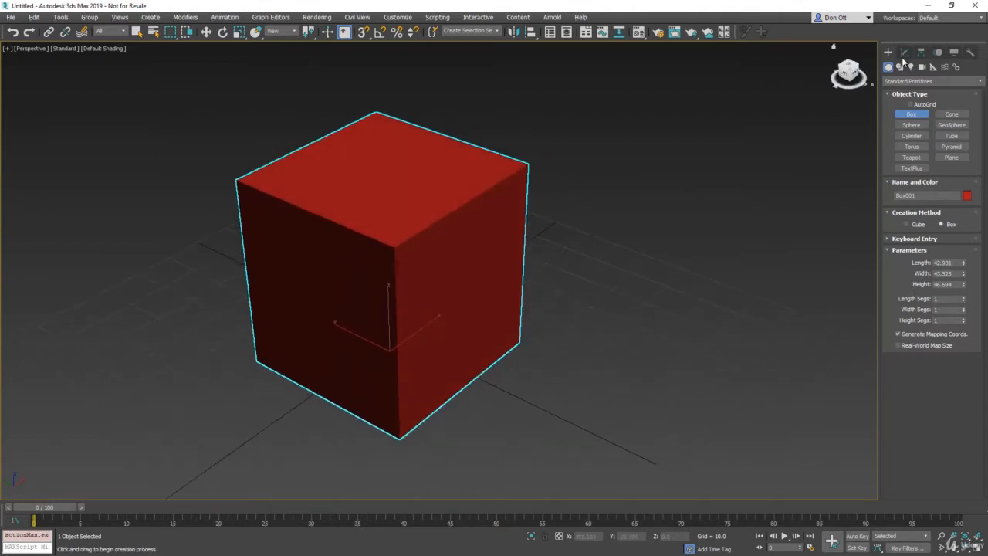
- Convert the box to an Editable Poly
click(905, 54)
right_click(438, 254)
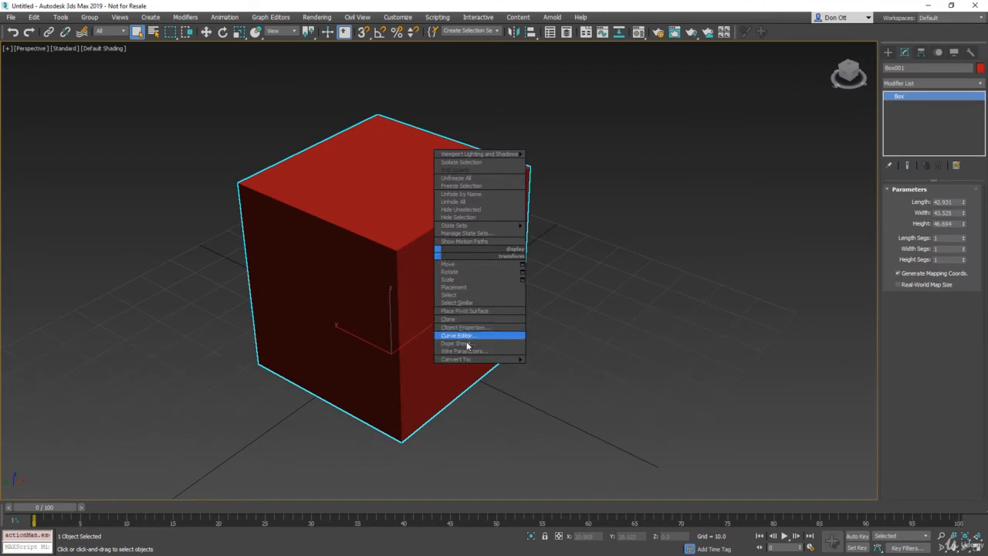
mouse_move(464, 360)
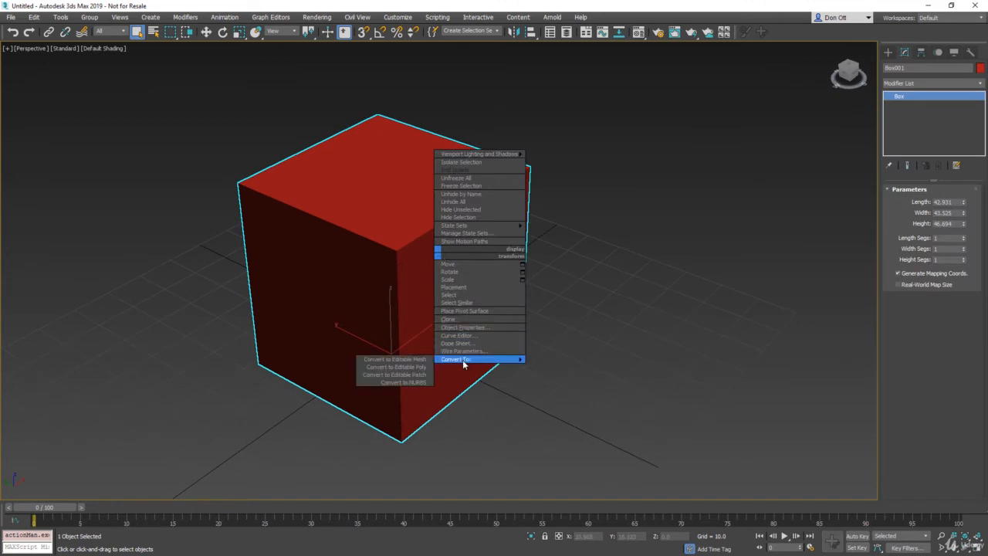
click(421, 368)
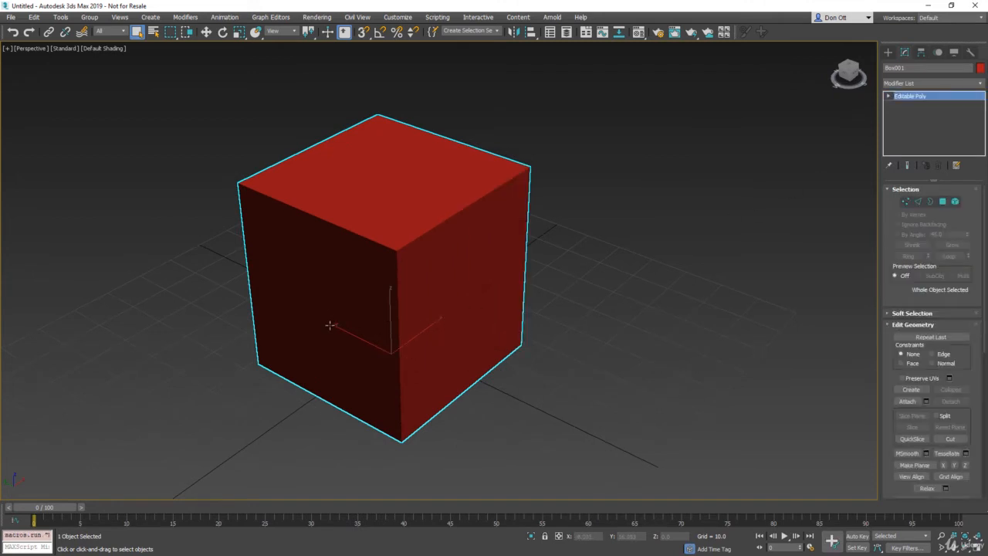
- Toggle the Edged Faces display in the Perspective viewport and leave it switched on
middle_drag(298, 308, 298, 310)
key(F4)
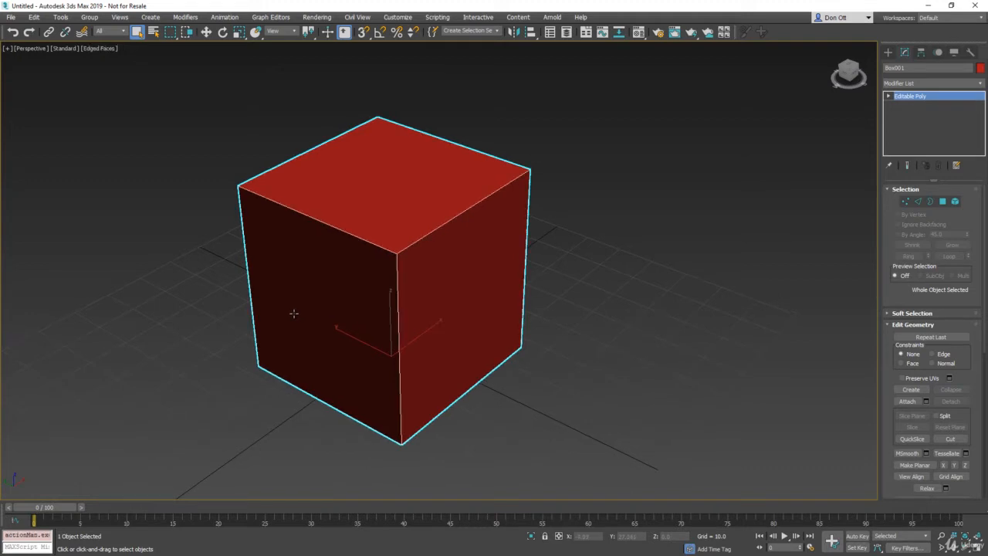
key(F4)
key(F4)
key(F4)
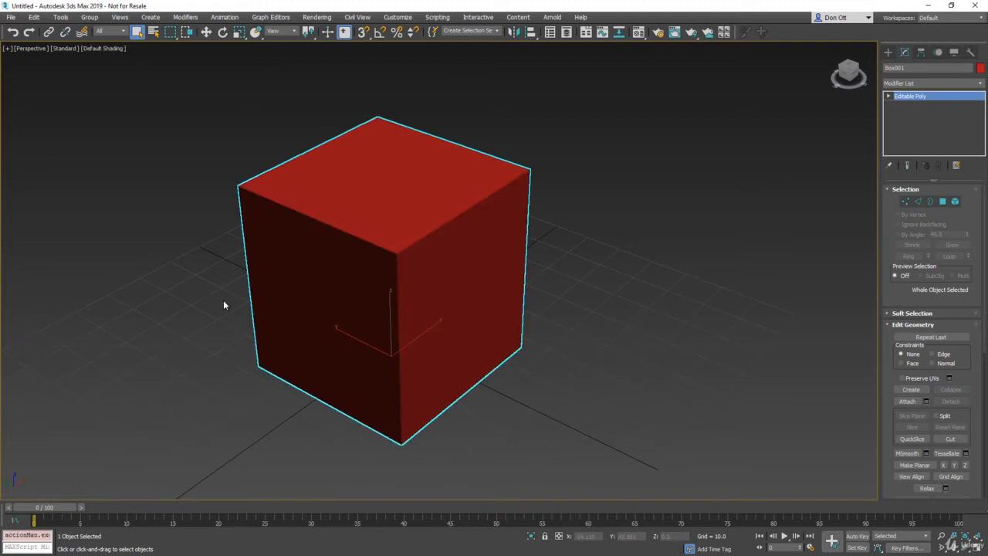
key(F4)
key(F4)
key(F4)
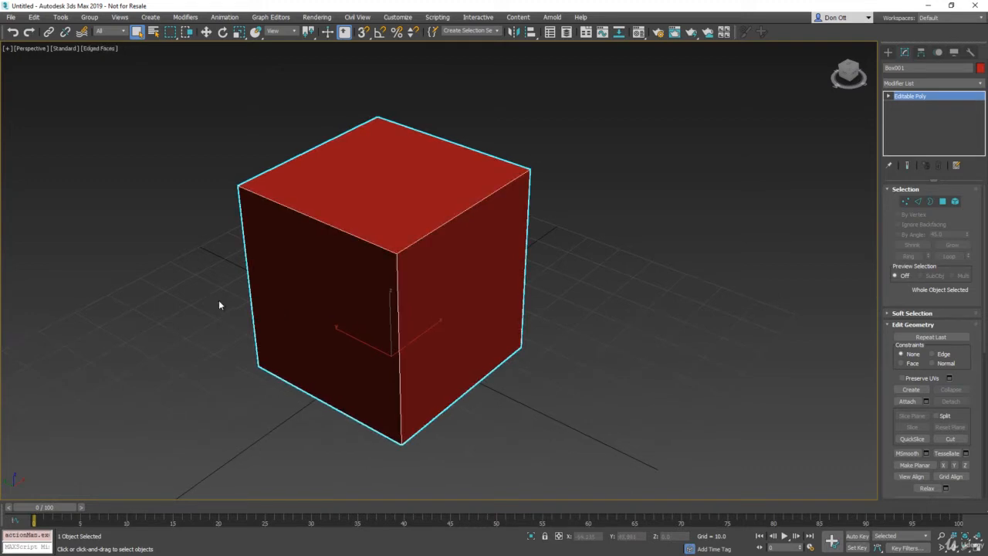
alt+middle_drag(210, 303, 40, 289)
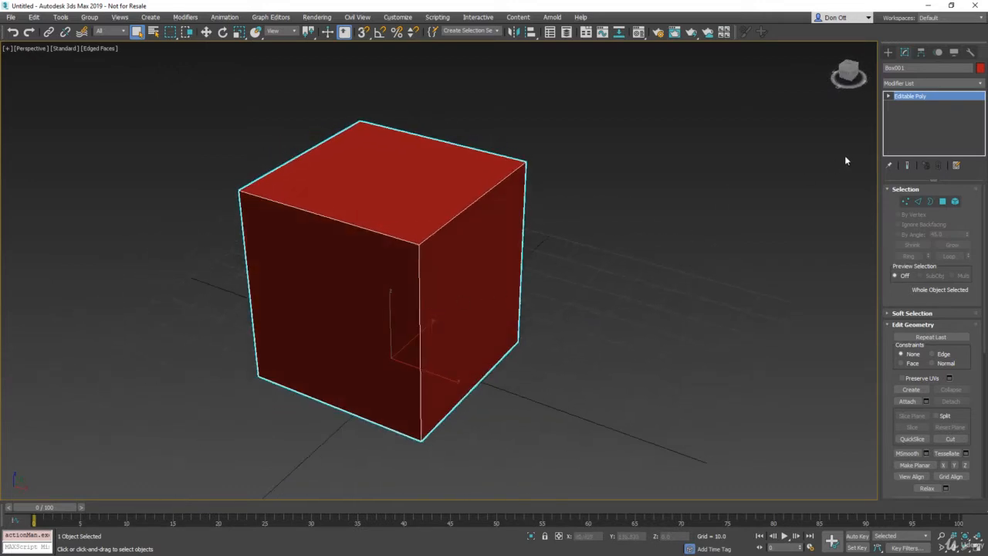
- Add an Unwrap UVW modifier to the box and open its UV editor beside the model
click(941, 84)
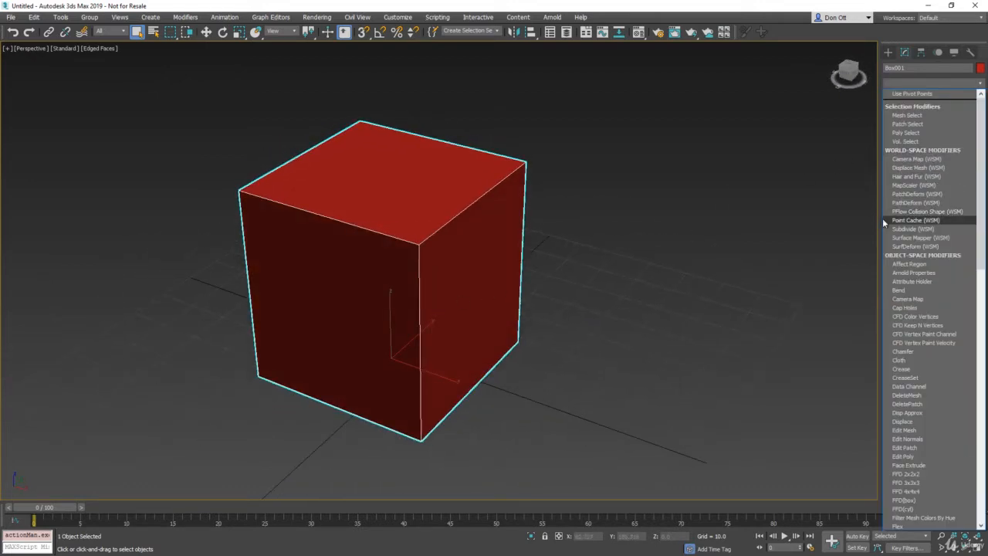
key(u)
click(913, 400)
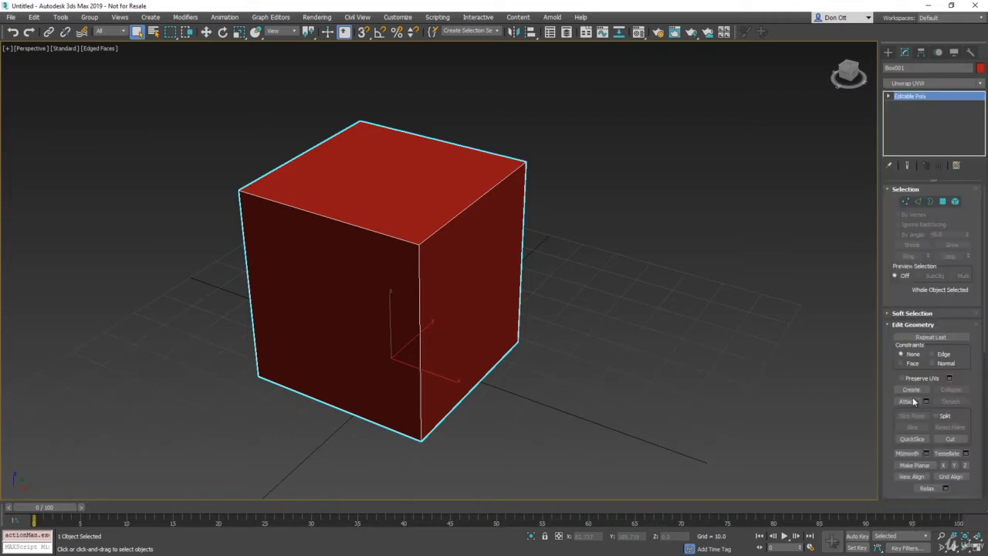
key(3)
scroll(615, 213, down, 2)
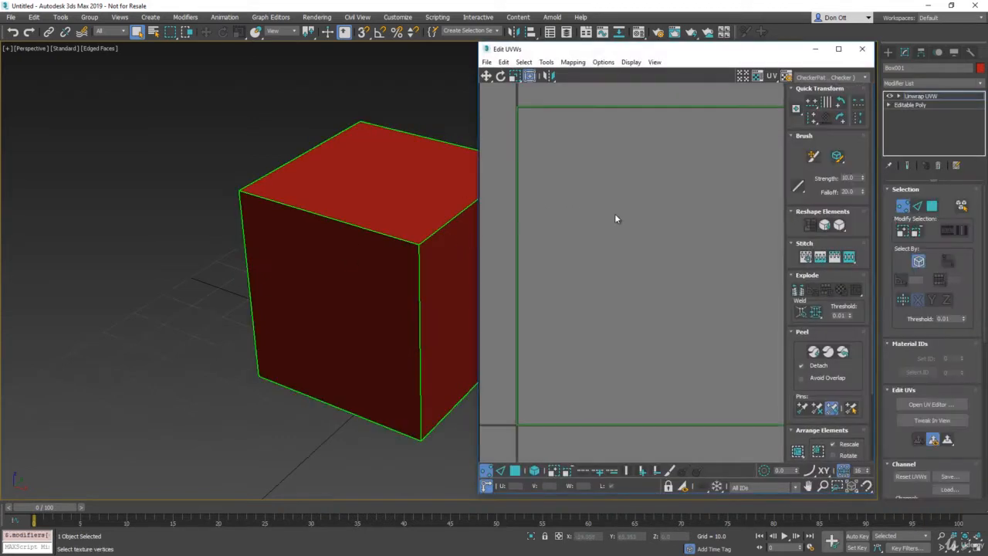
scroll(614, 261, down, 1)
middle_drag(666, 214, 625, 254)
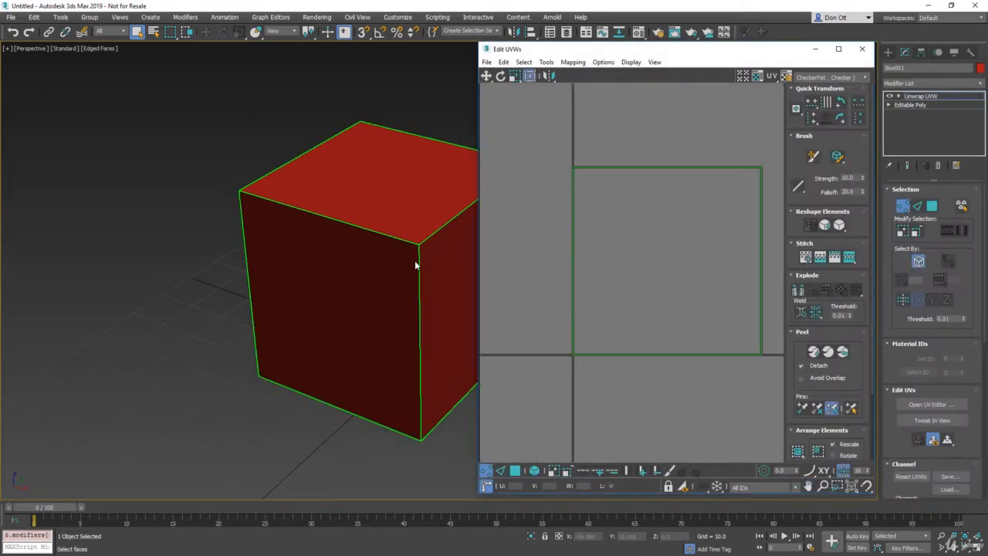
middle_drag(415, 260, 341, 264)
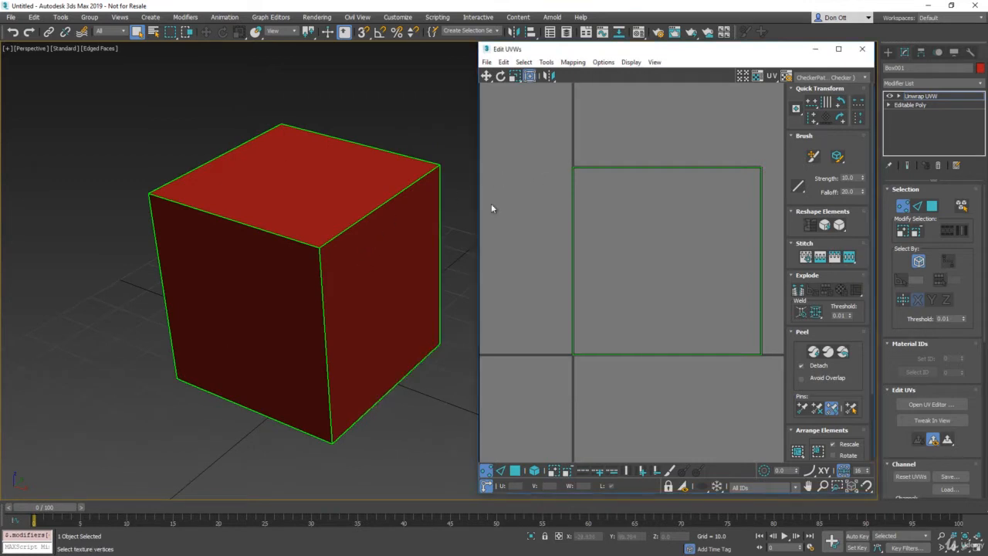
- Switch the unwrap to polygon selection and set the box's object color to black
key(3)
alt+middle_drag(410, 195, 353, 242)
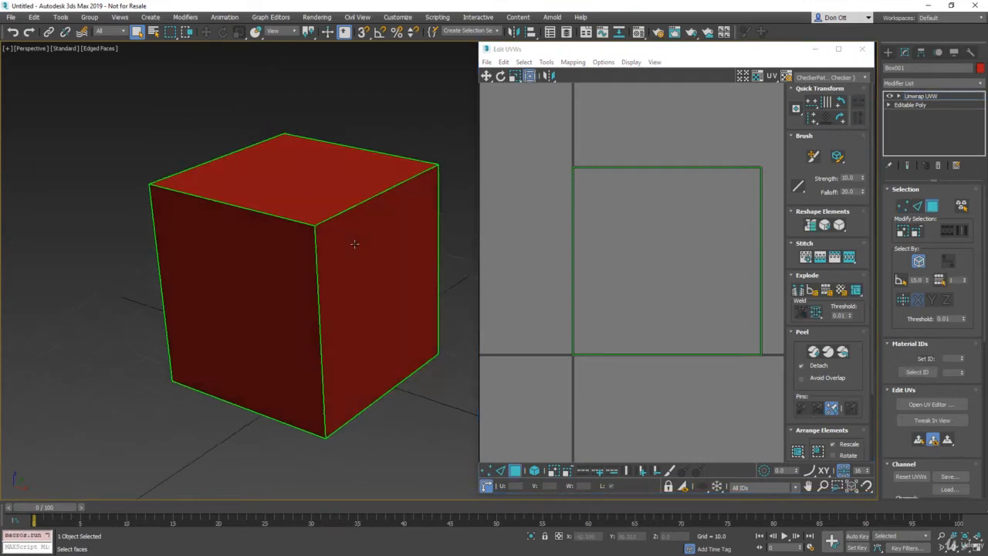
click(981, 68)
click(573, 307)
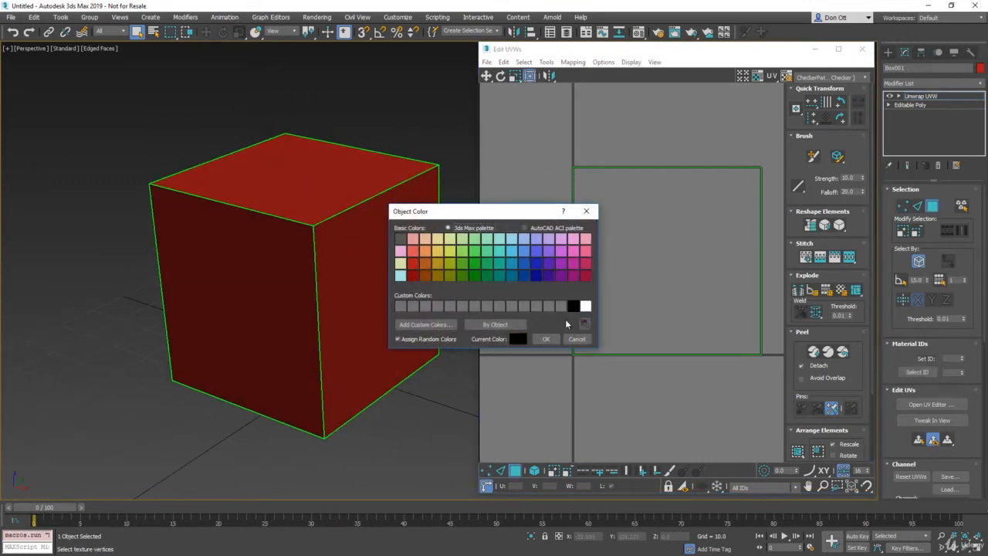
click(553, 340)
alt+middle_drag(340, 304, 326, 273)
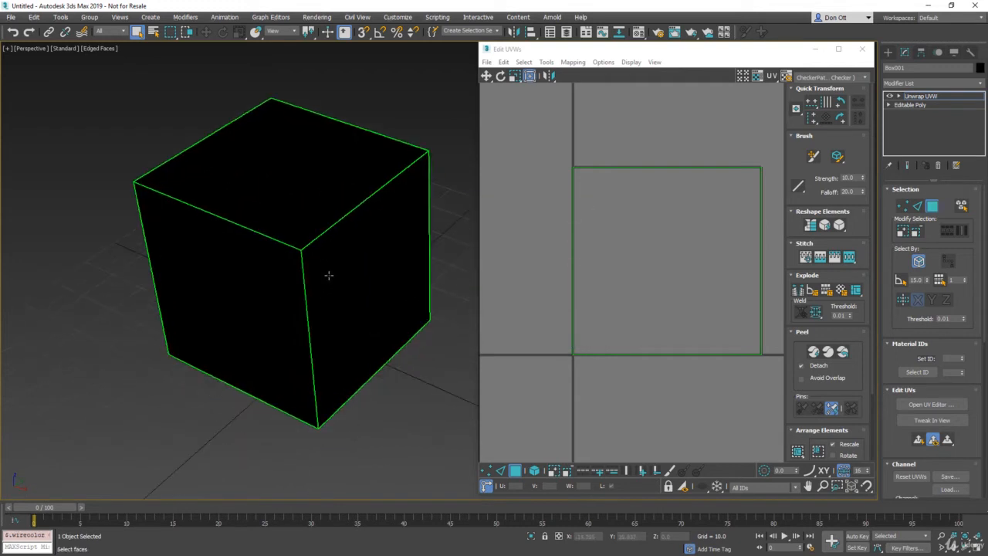
- Assign the 01 - Default material to the box and close the Material Editor
key(m)
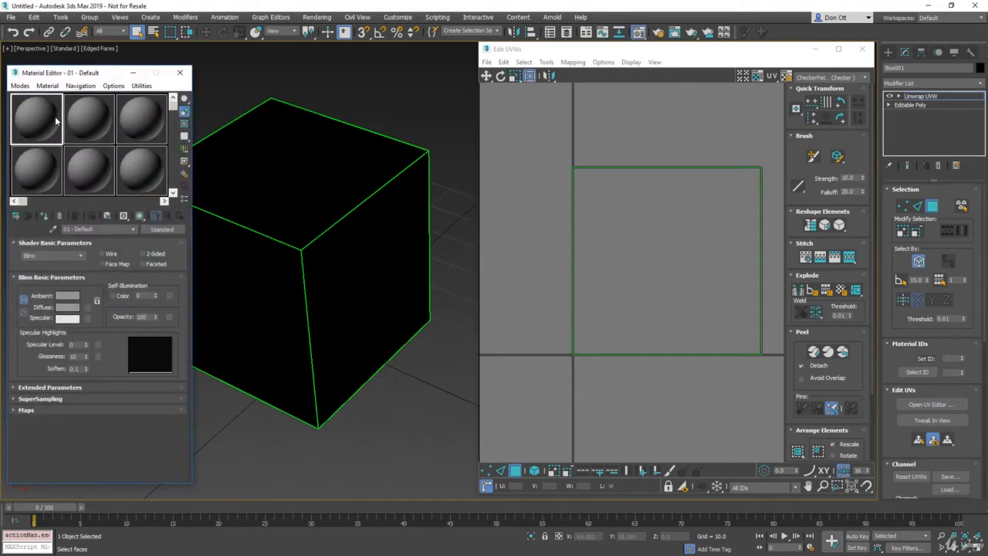
click(45, 216)
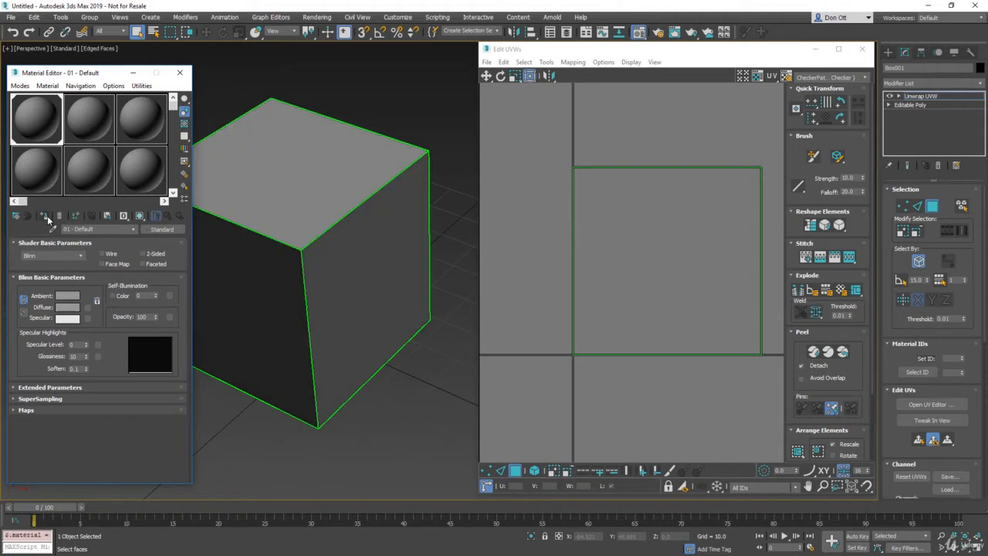
click(180, 73)
- Select the box's top and side faces one at a time to compare their UV positions, and clear the selection
click(332, 176)
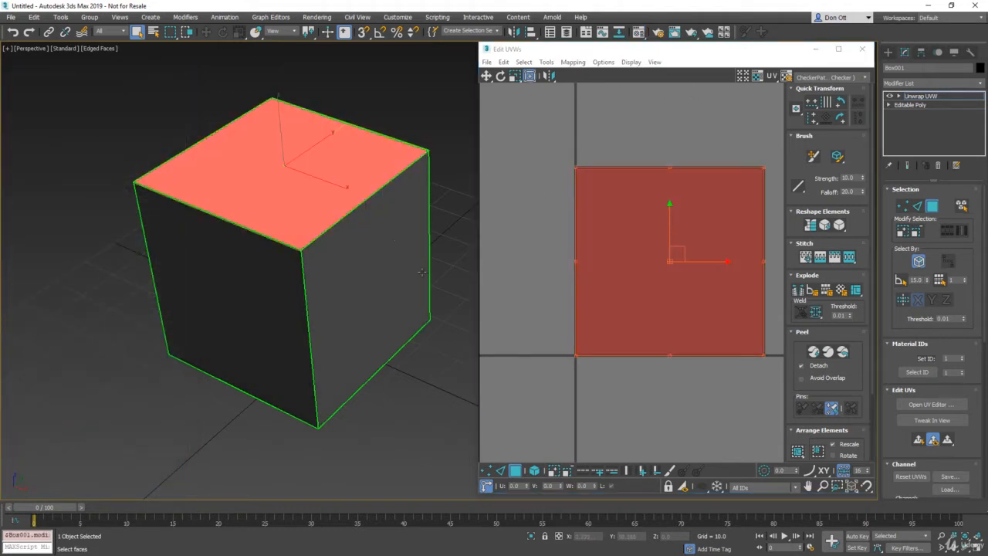
alt+middle_drag(332, 176, 396, 280)
click(396, 279)
alt+middle_drag(337, 288, 390, 270)
click(264, 299)
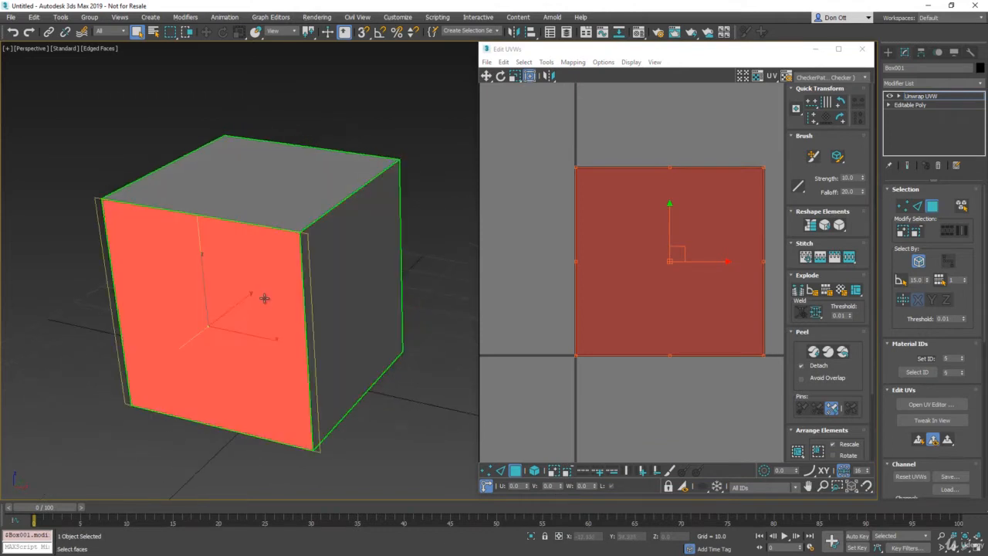
mouse_move(264, 298)
alt+middle_down()
mouse_move(335, 266)
mouse_move(262, 280)
alt+middle_up()
click(161, 281)
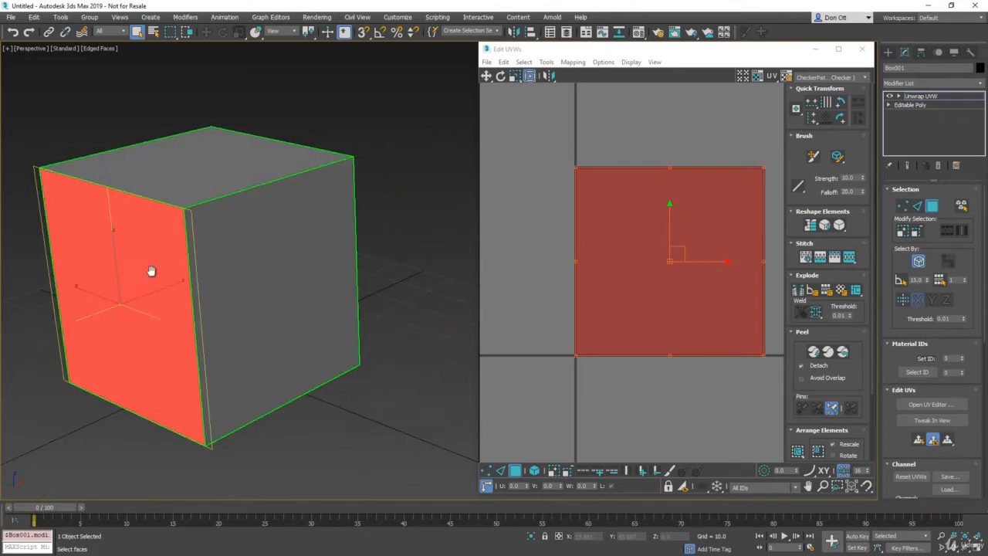
alt+middle_drag(149, 270, 268, 280)
click(591, 141)
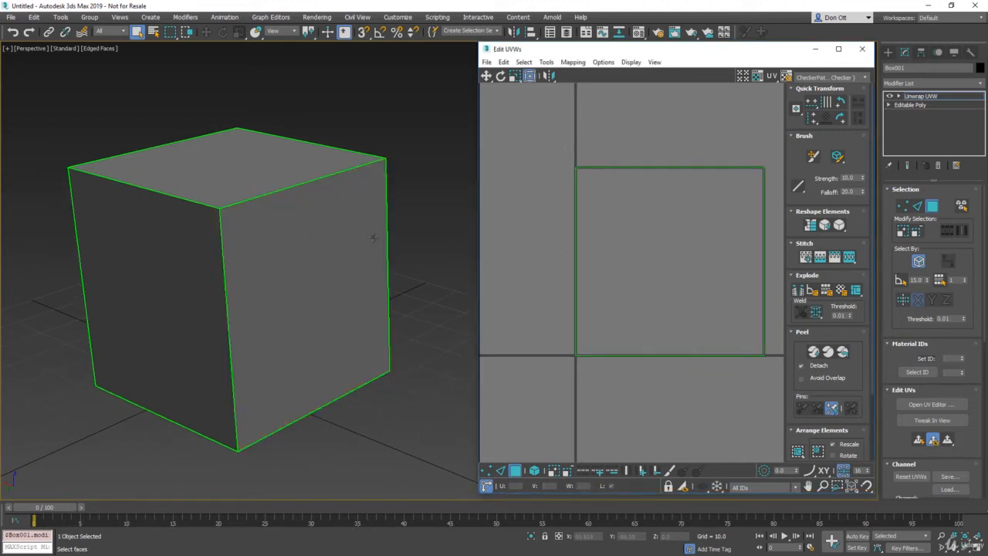
- Move three of the stacked UV faces, starting with the top face, to the upper right, upper left and left of the UV square
scroll(559, 223, down, 2)
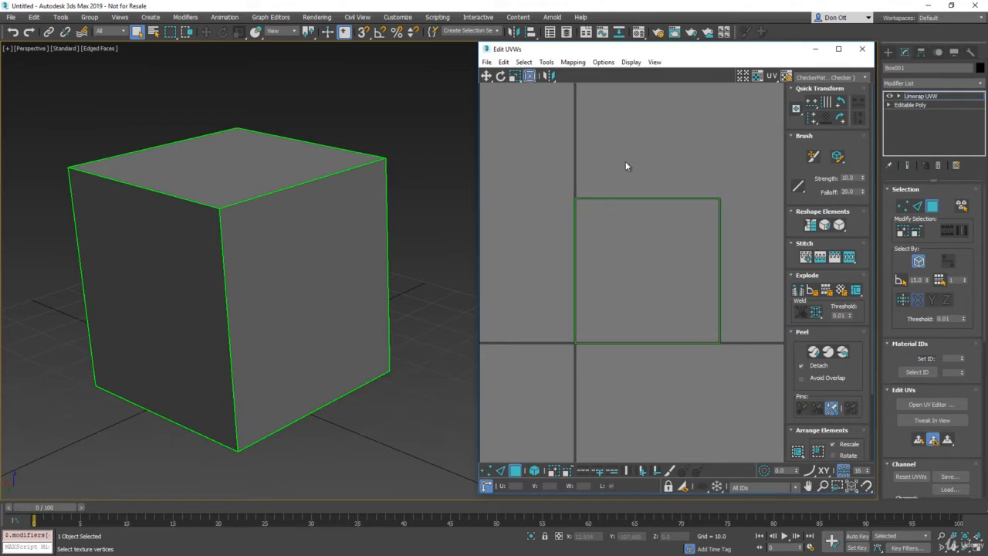
drag(593, 227, 726, 166)
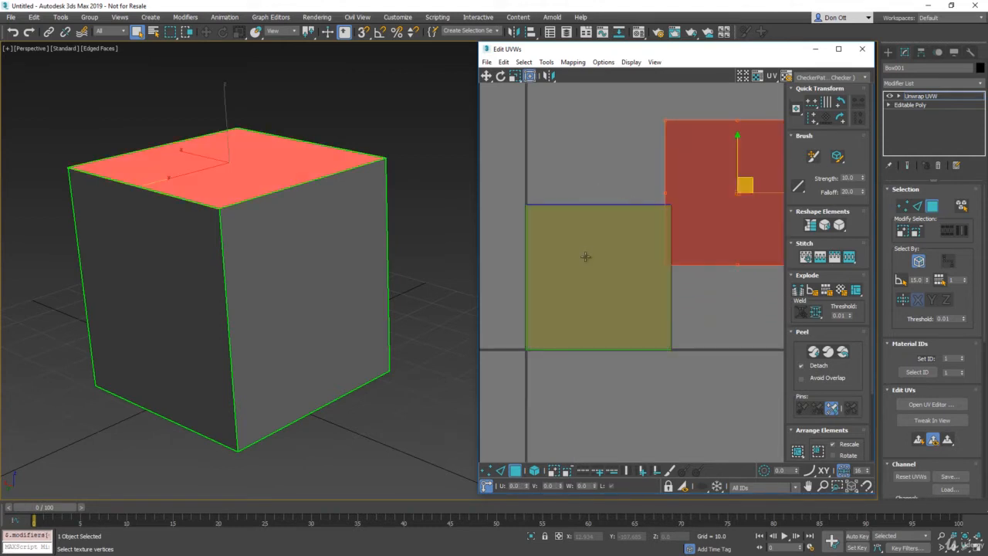
drag(585, 257, 556, 157)
middle_drag(560, 231, 622, 201)
drag(635, 257, 494, 301)
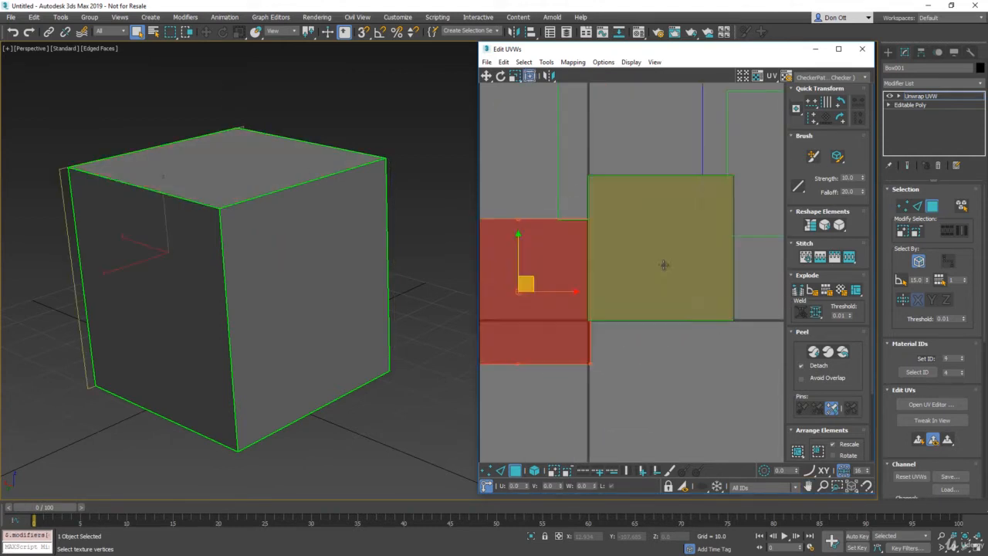
- Move the other three stacked UV faces to the lower right, right and lower left of the UV square, and clear the selection
middle_drag(669, 247, 558, 210)
drag(560, 201, 615, 335)
drag(587, 239, 719, 288)
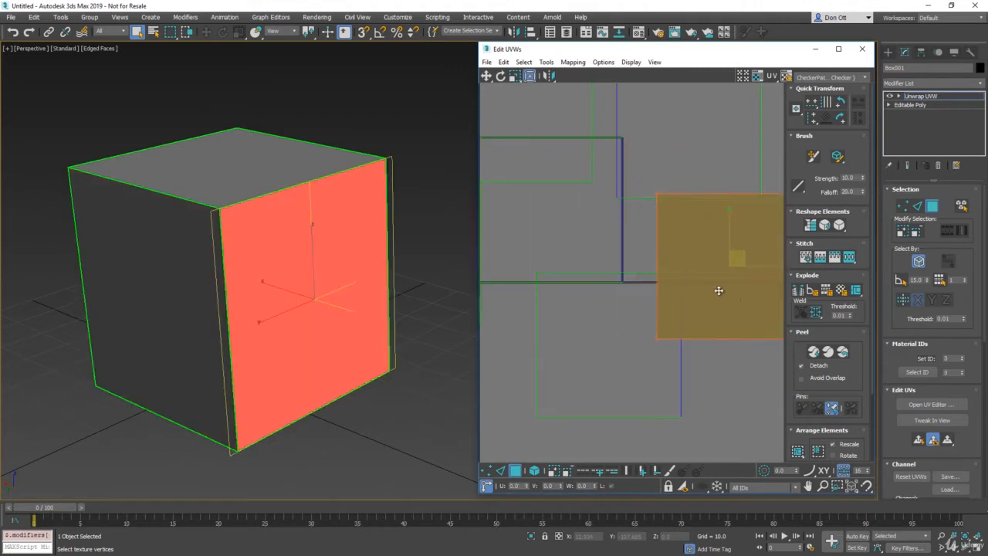
middle_drag(571, 288, 681, 250)
drag(658, 214, 602, 323)
scroll(644, 276, down, 2)
middle_drag(662, 264, 662, 307)
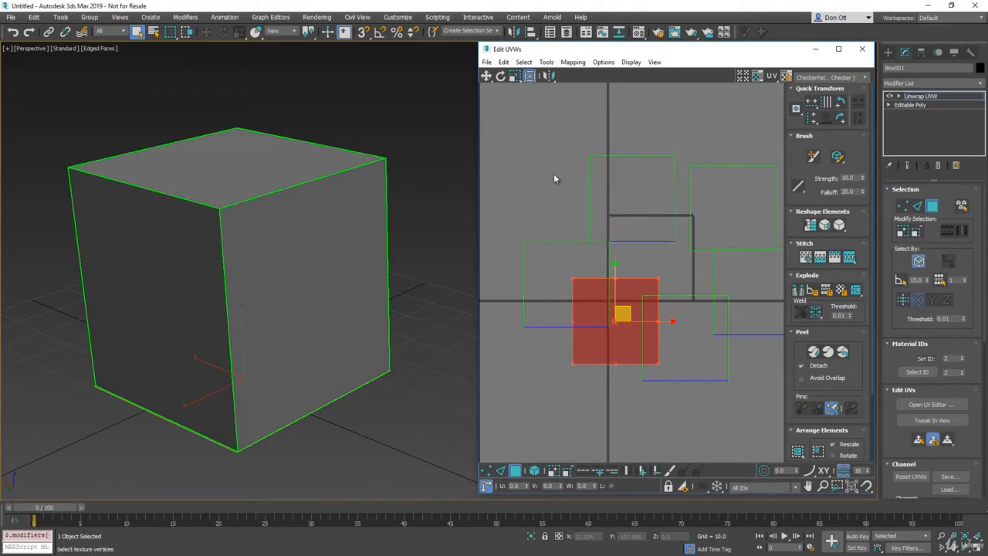
scroll(565, 180, down, 2)
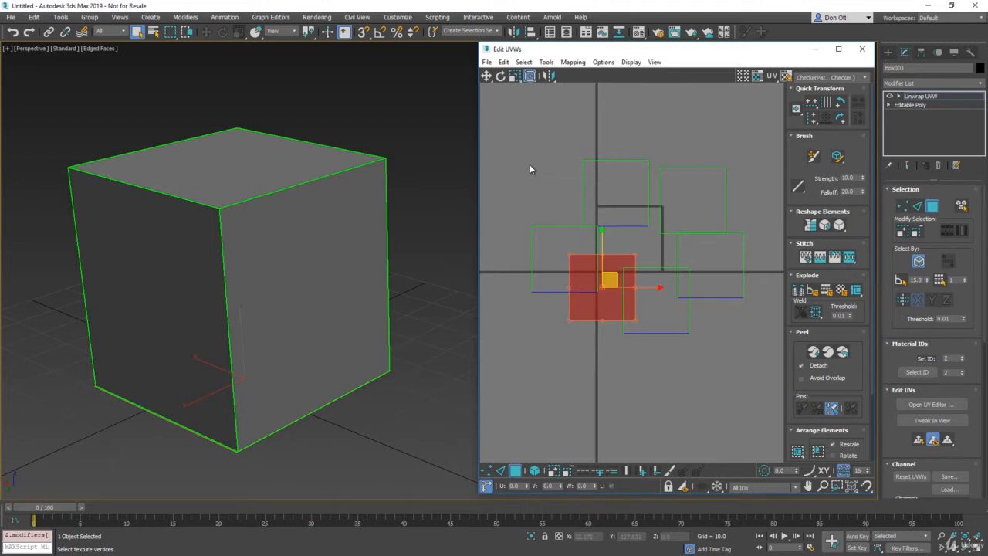
click(531, 168)
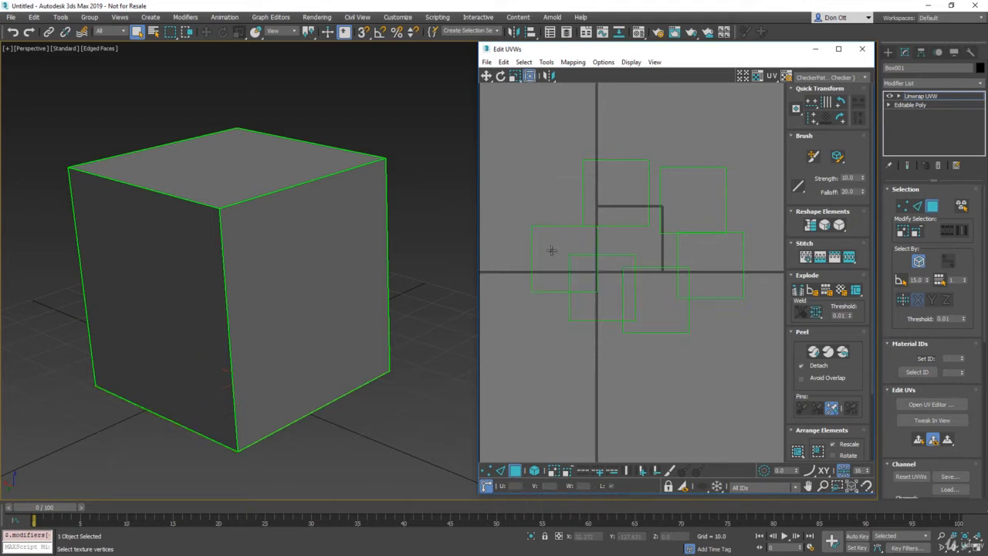
- Select the box's front-right side face in the viewport to identify its matching face in the UV layout
scroll(649, 258, up, 3)
scroll(638, 238, up, 2)
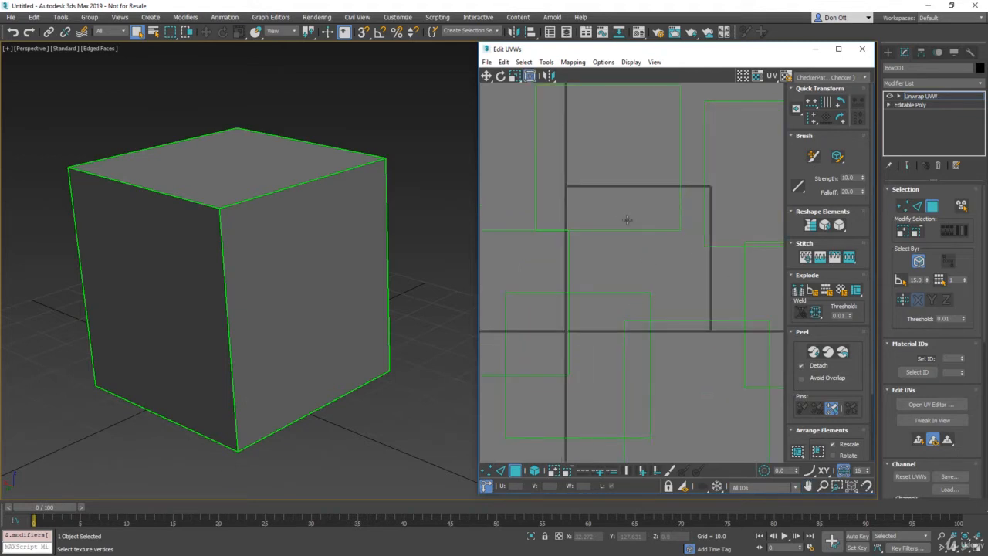
middle_drag(625, 204, 634, 224)
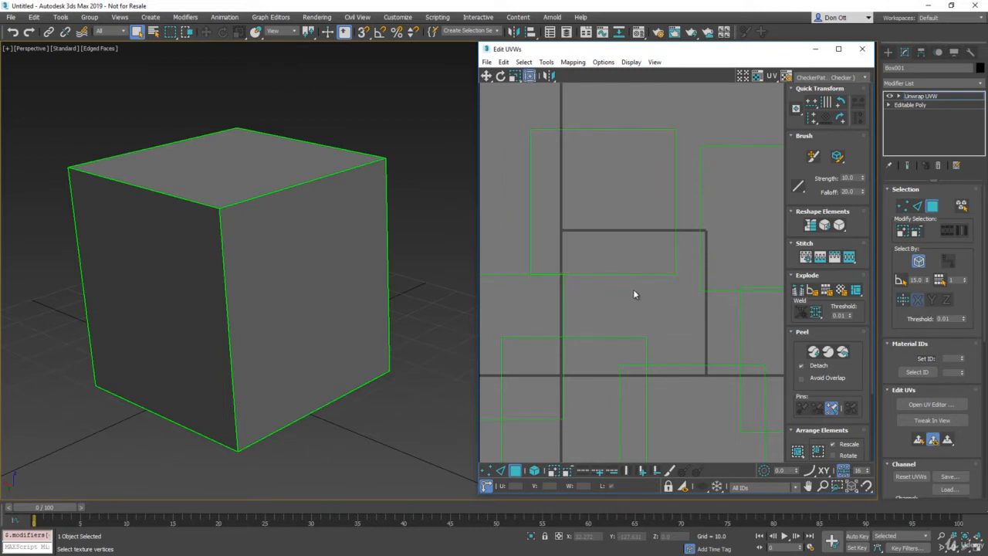
click(352, 274)
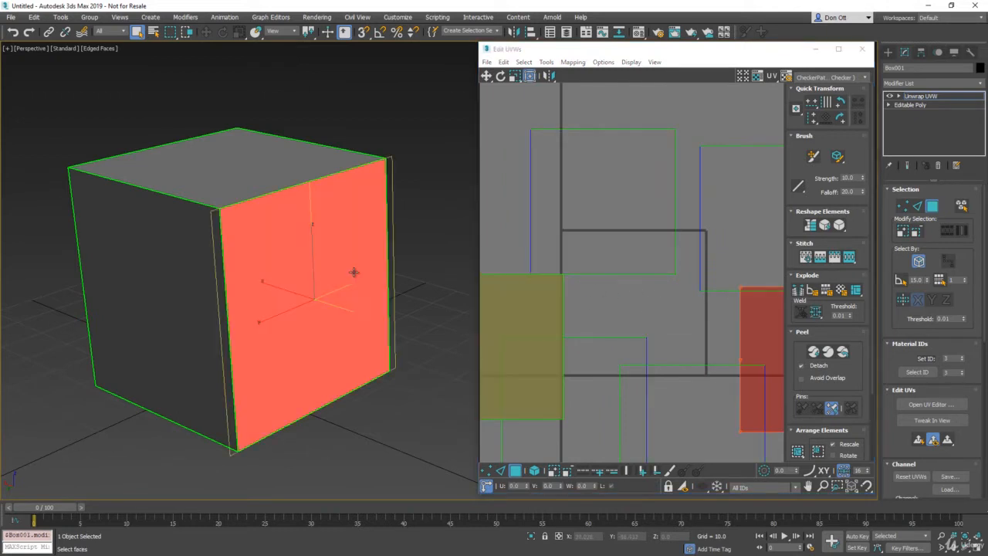
- Clear the face selection and arrange all the scattered UV faces inside the UV square with Pack Normalize
scroll(598, 257, down, 2)
scroll(597, 257, down, 1)
click(563, 172)
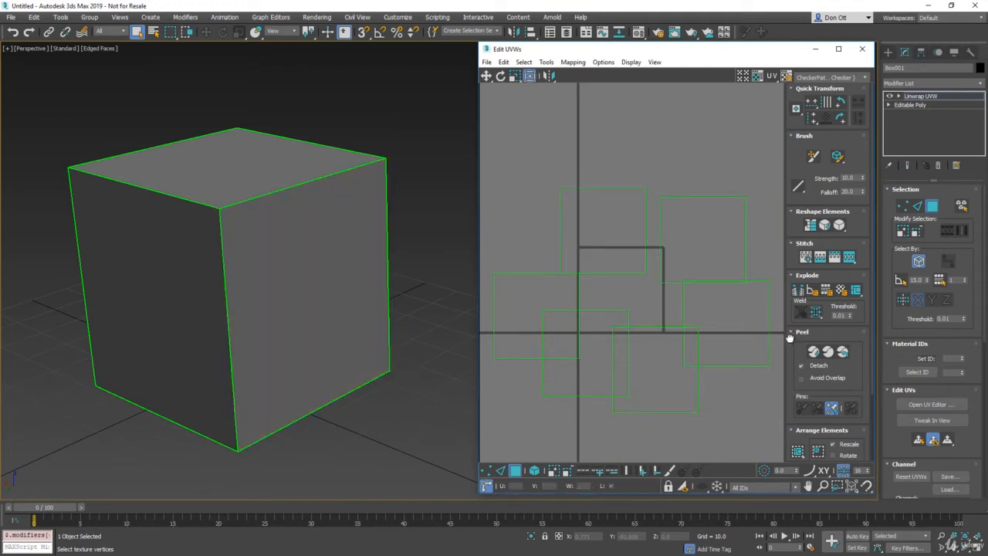
drag(792, 340, 786, 254)
scroll(634, 298, up, 2)
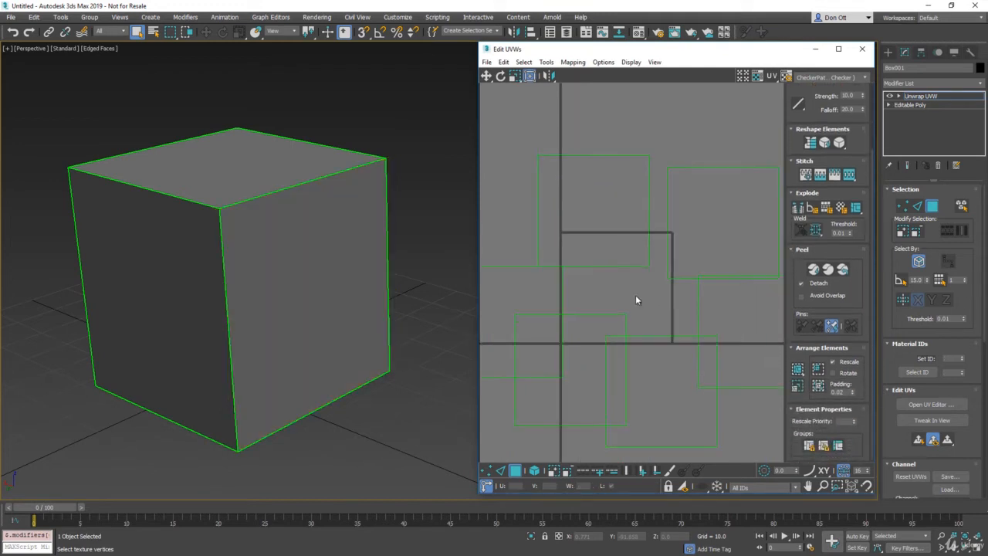
scroll(634, 281, up, 2)
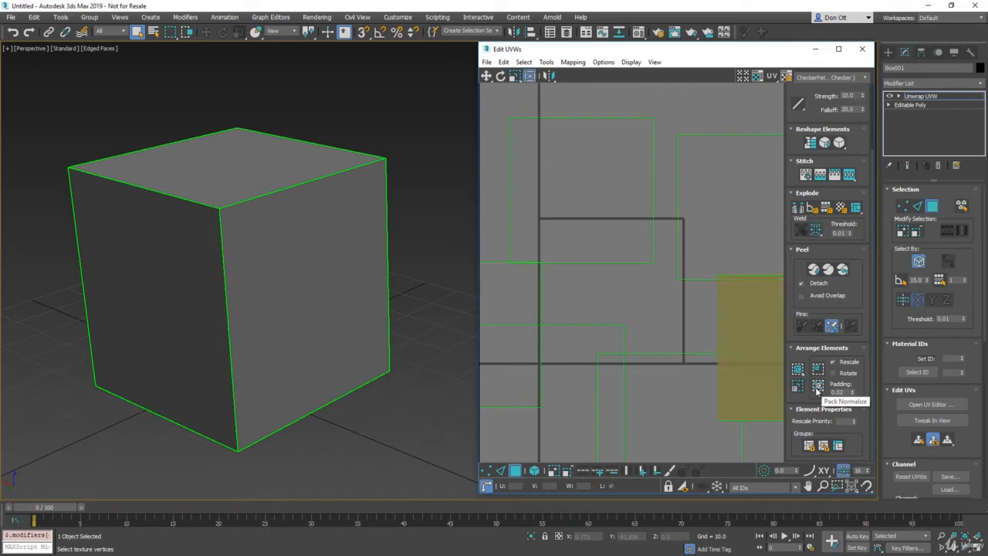
click(820, 392)
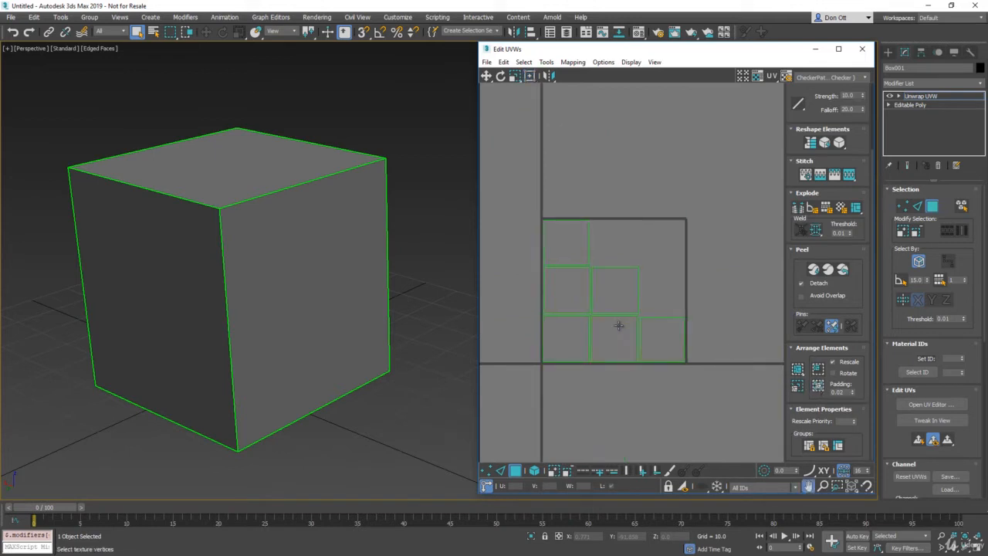
- Scale up the middle packed UV face, move it over the upper-right corner of the UV square, and clear the selection
scroll(618, 327, up, 2)
scroll(655, 278, up, 3)
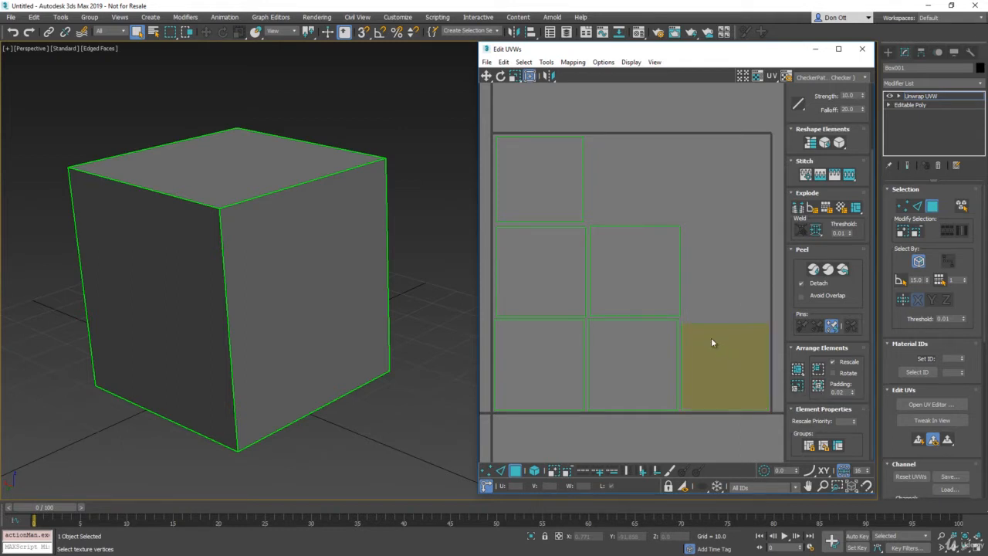
click(634, 247)
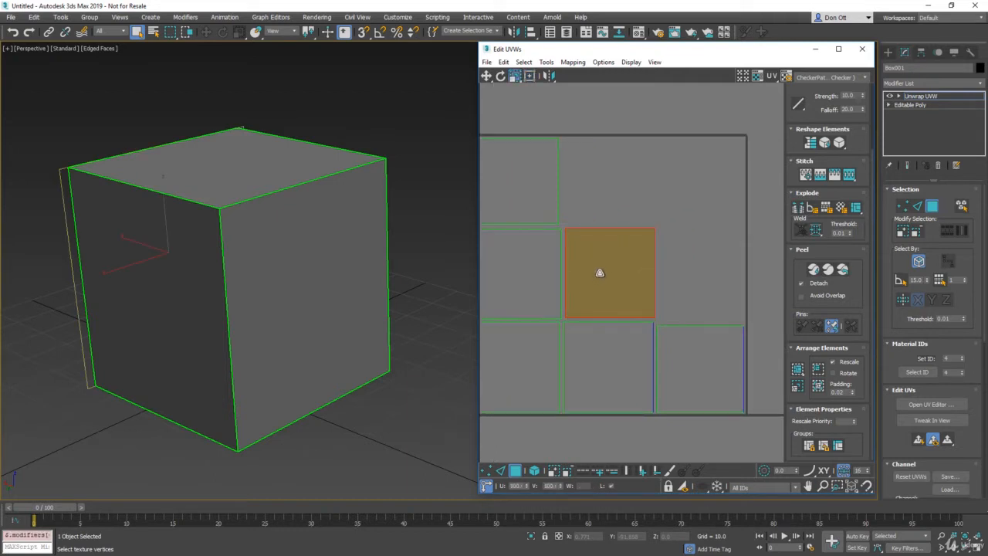
scroll(611, 255, up, 4)
scroll(613, 237, down, 2)
middle_drag(634, 232, 592, 262)
key(w)
drag(568, 279, 666, 205)
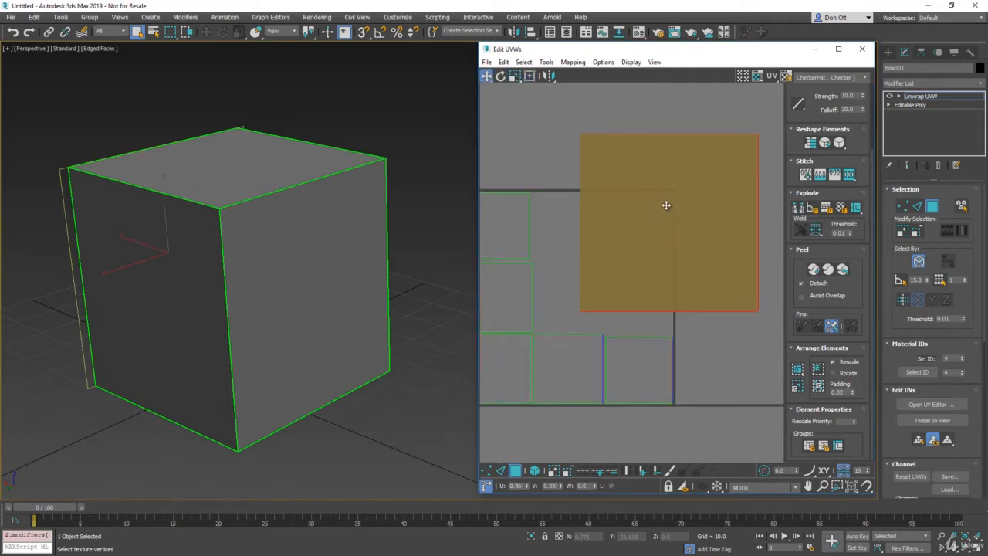
click(541, 166)
- Repack all UV faces, including the enlarged one, evenly into the UV square with Pack Normalize
scroll(270, 263, down, 3)
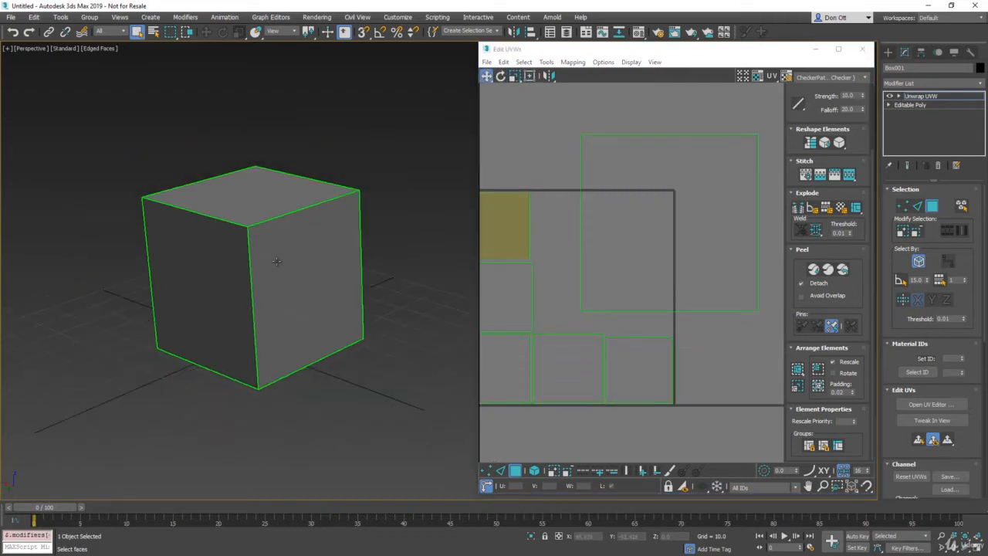
alt+middle_drag(278, 263, 267, 282)
click(514, 186)
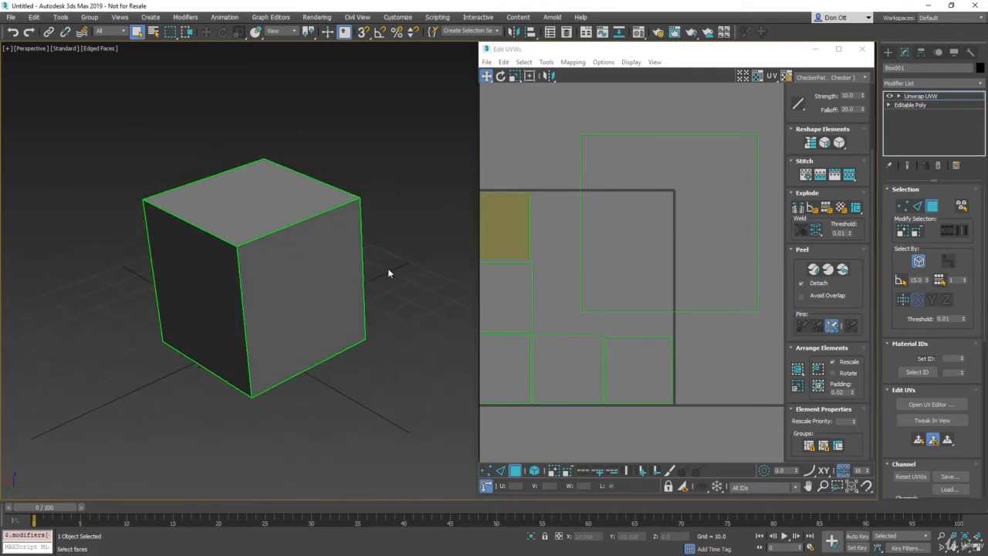
click(818, 385)
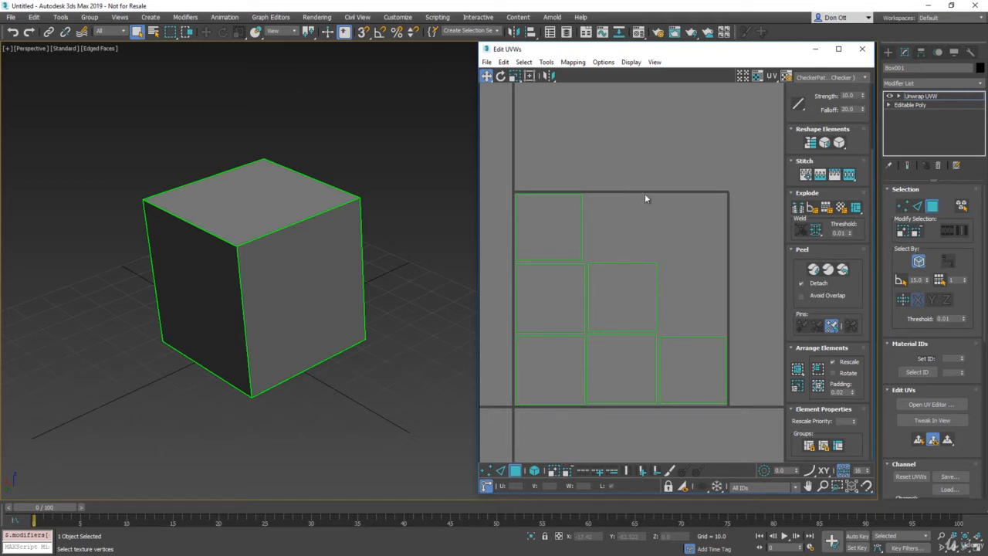
- Close the UV editor and collapse the Unwrap UVW modifier into the Editable Poly
click(863, 50)
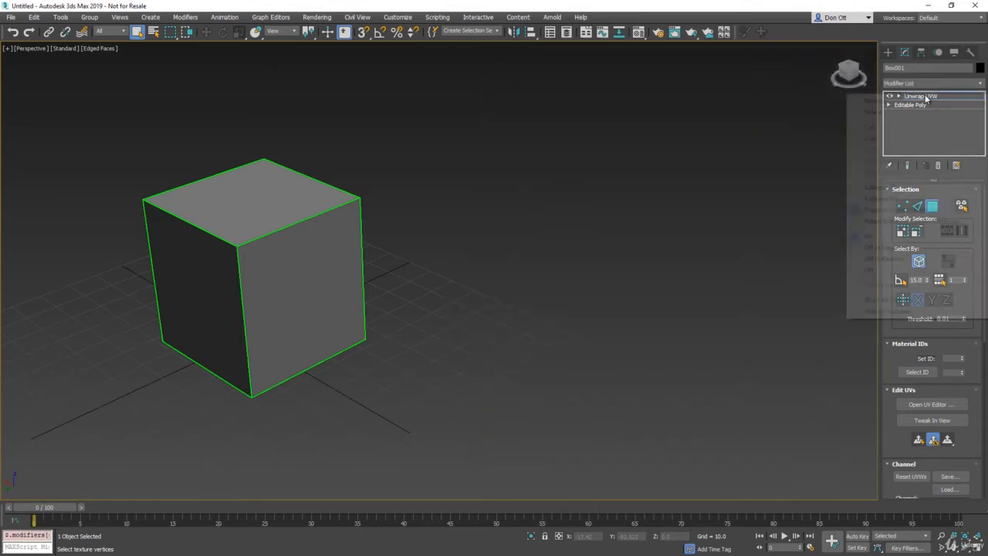
right_click(925, 96)
click(910, 187)
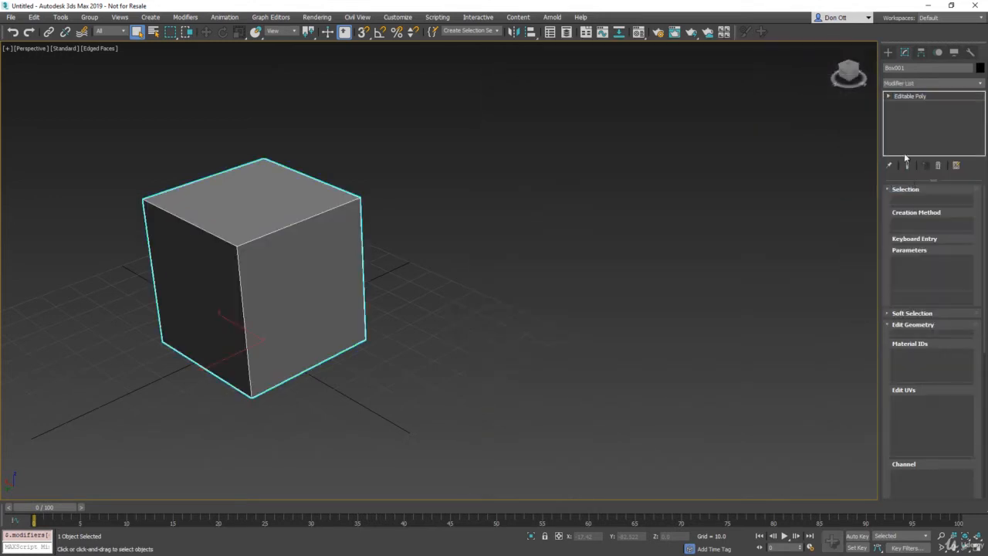
- Apply a new Unwrap UVW modifier to the box and close the UV editor window that comes up
click(960, 85)
click(960, 85)
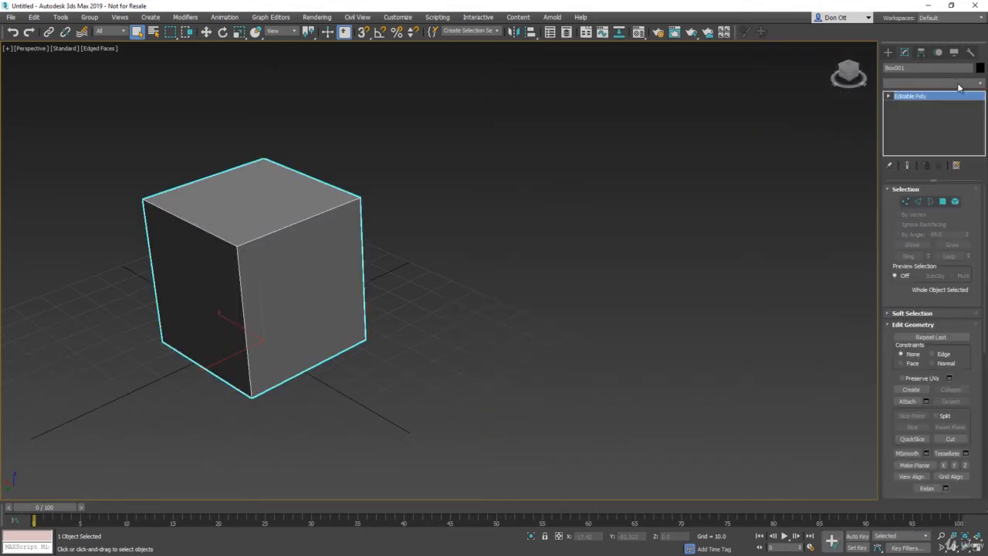
click(960, 85)
key(u)
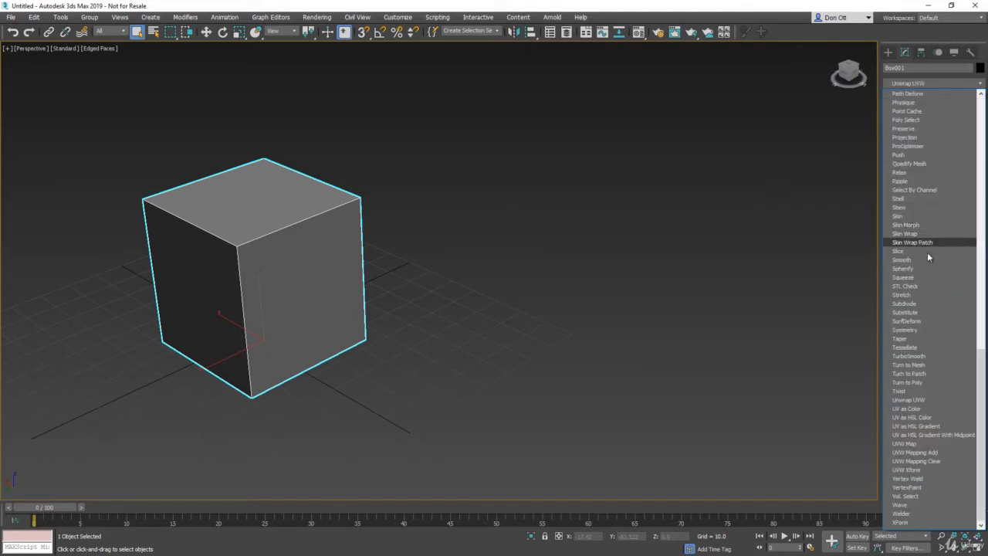
click(918, 397)
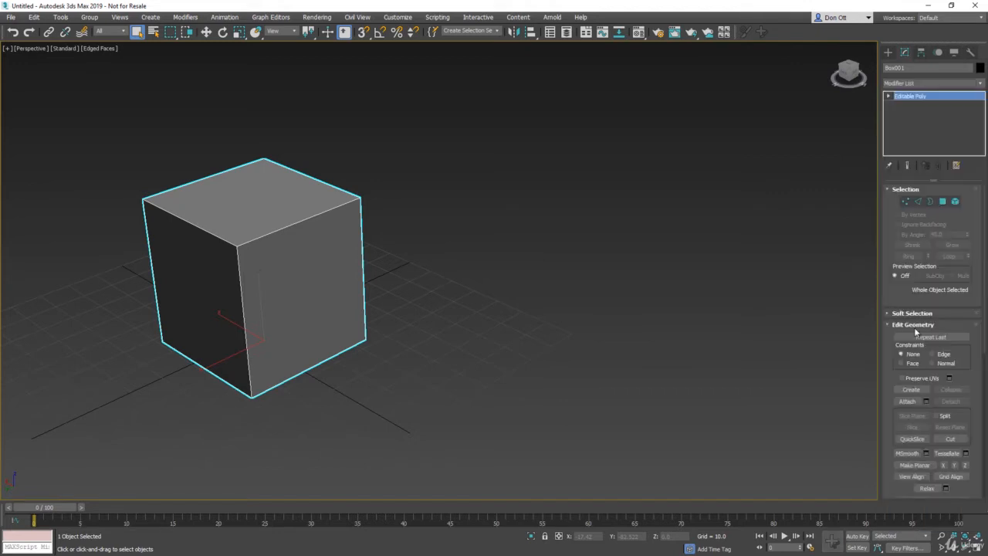
click(915, 329)
click(861, 49)
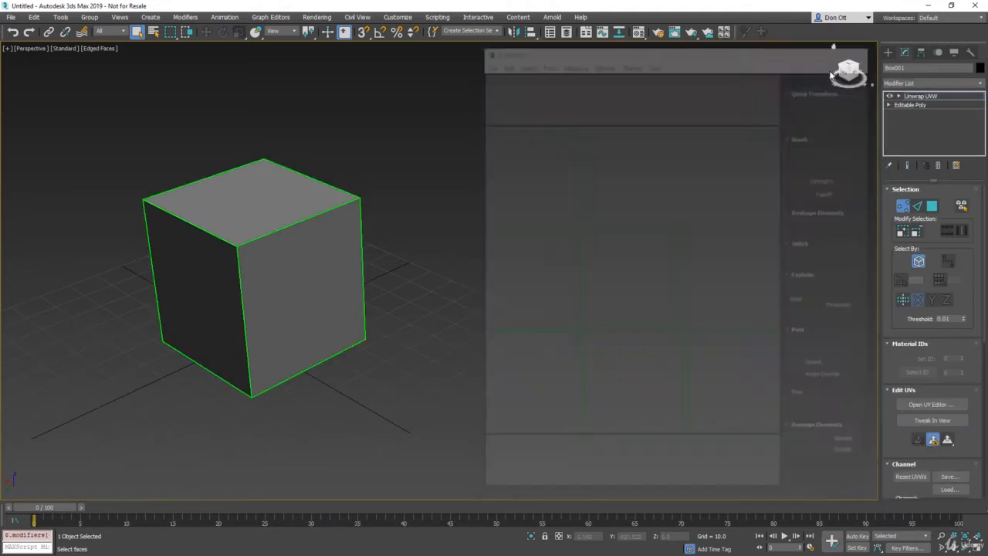
middle_drag(545, 226, 628, 211)
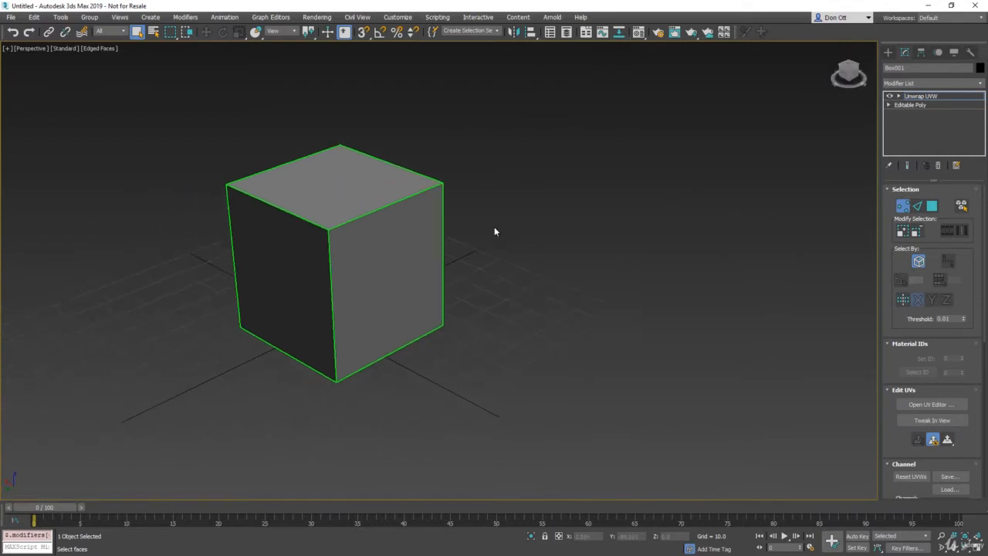
middle_drag(407, 251, 465, 256)
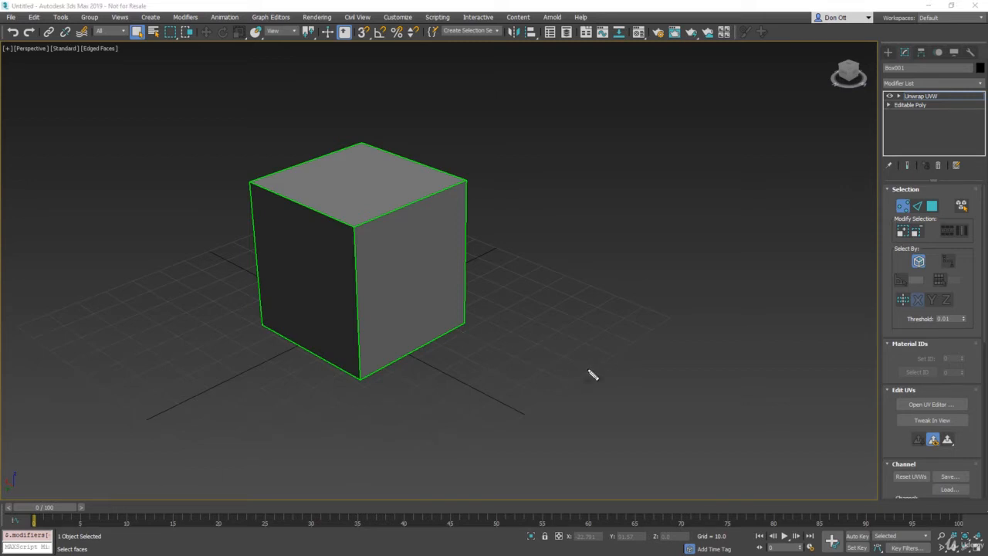
mouse_move(562, 372)
mouse_down()
mouse_move(753, 385)
mouse_move(887, 408)
mouse_move(860, 431)
mouse_up()
drag(835, 385, 885, 407)
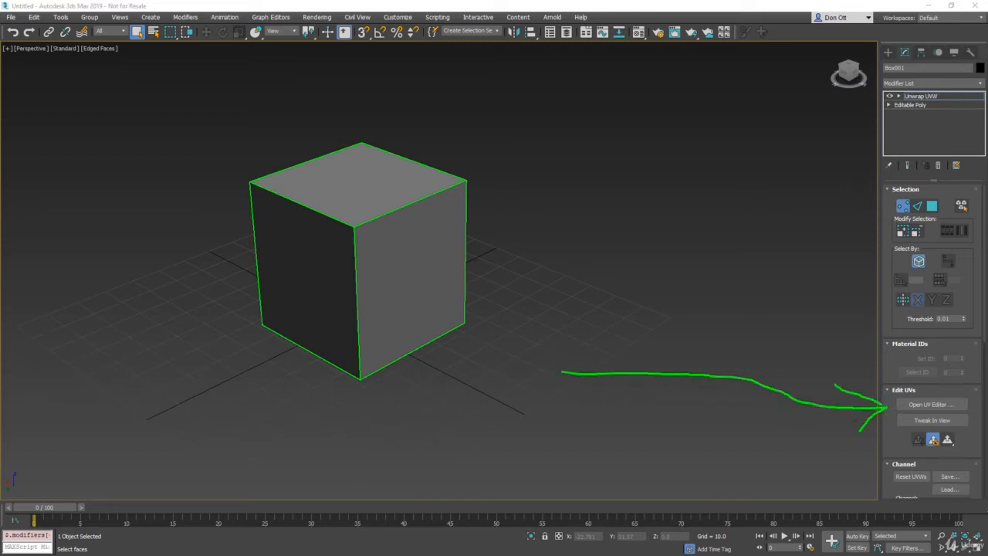
key(Escape)
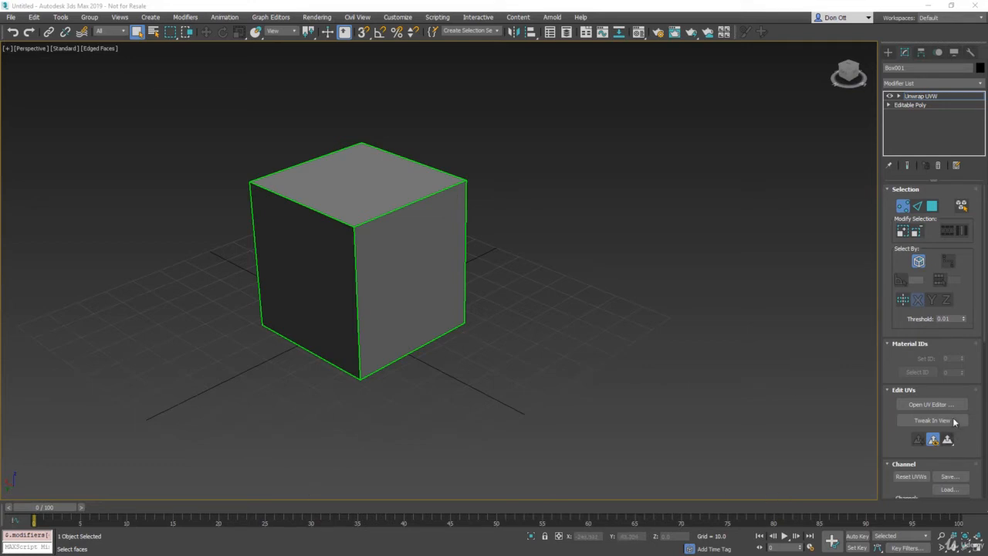
- Open the UV editor from the Unwrap UVW modifier and slightly reposition and enlarge its window beside the box
click(932, 405)
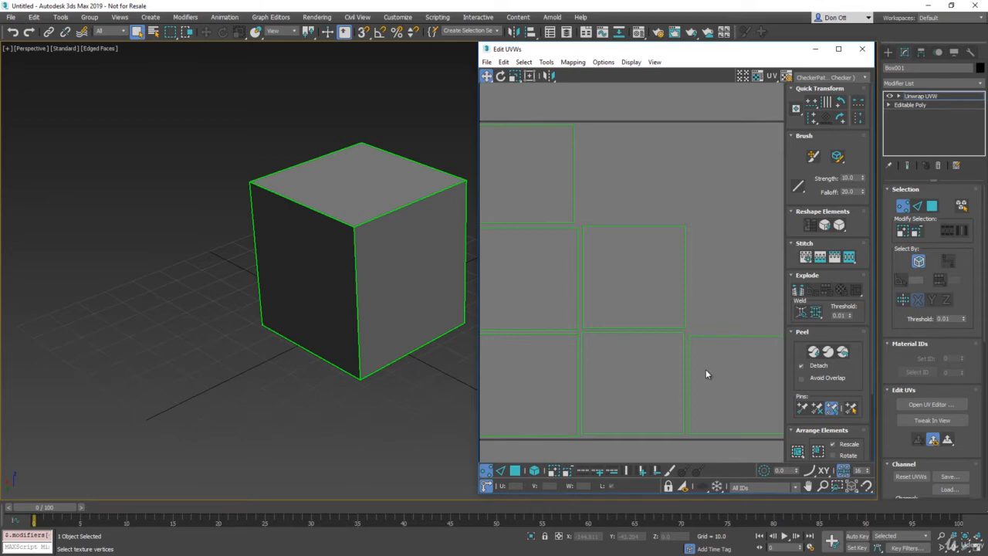
mouse_move(621, 51)
mouse_down()
mouse_move(258, 51)
mouse_move(55, 83)
mouse_move(502, 75)
mouse_move(624, 50)
mouse_up()
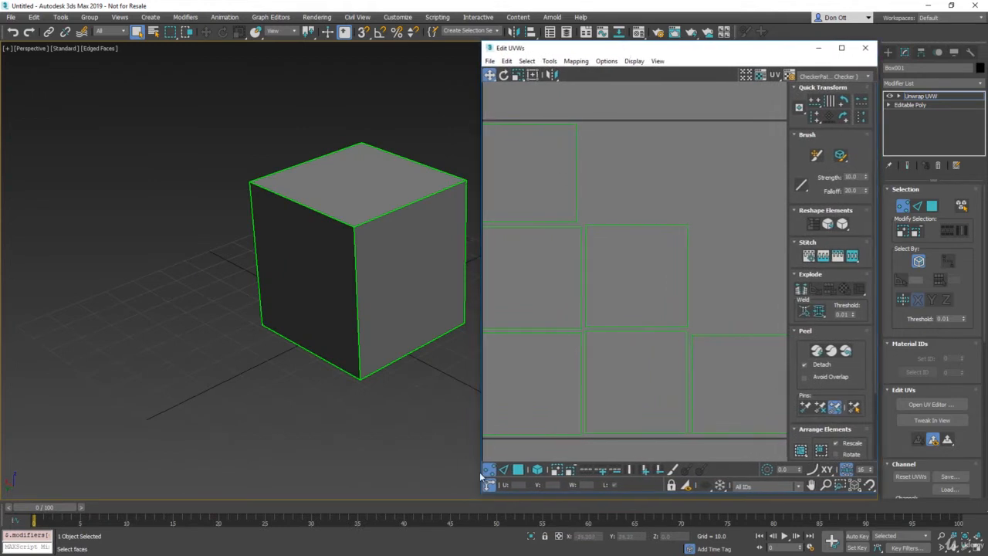
mouse_move(475, 498)
mouse_down()
mouse_move(452, 505)
mouse_move(469, 501)
mouse_up()
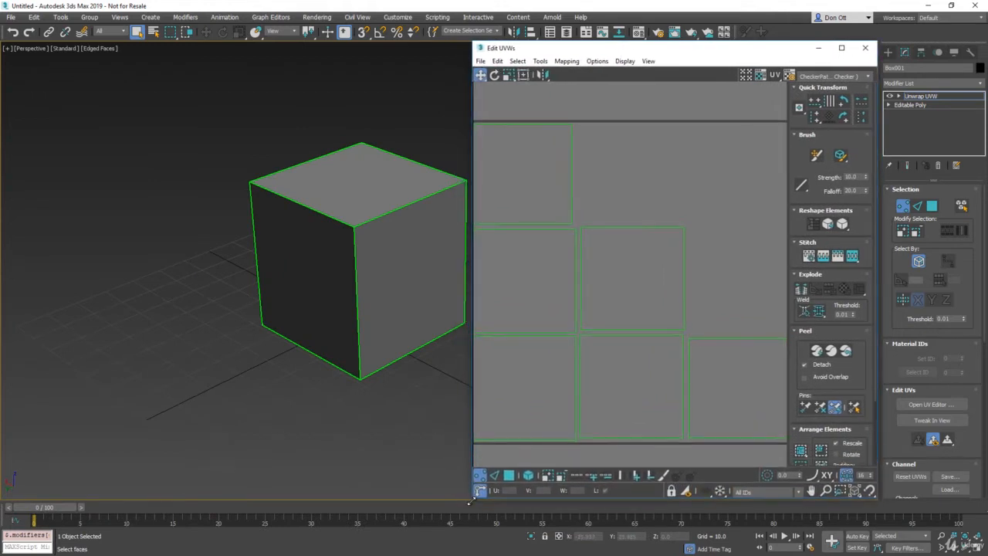
- Toggle the UV editor's background map display, leaving the map hidden, and save the current settings as defaults
click(761, 76)
click(761, 76)
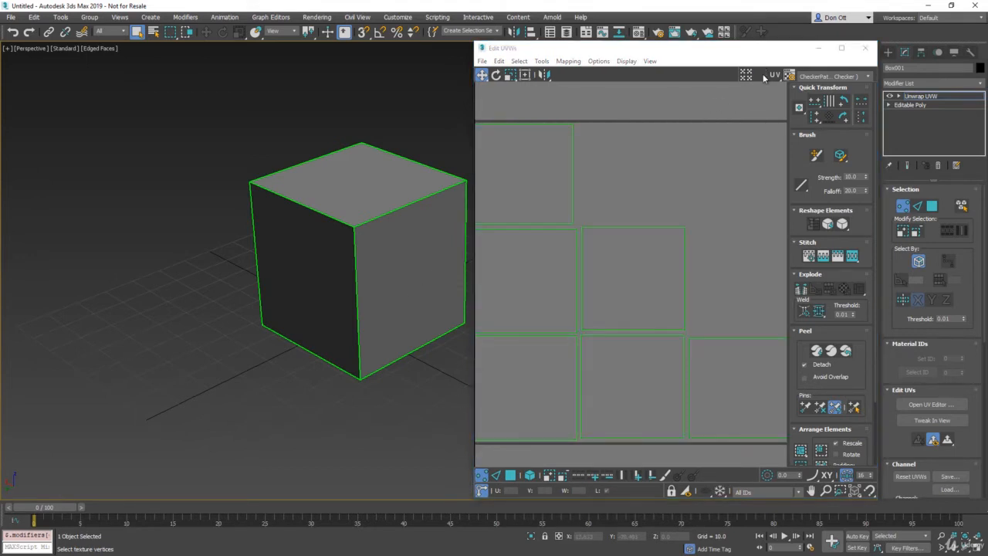
click(761, 76)
click(762, 75)
click(761, 76)
click(761, 76)
middle_drag(617, 232, 642, 237)
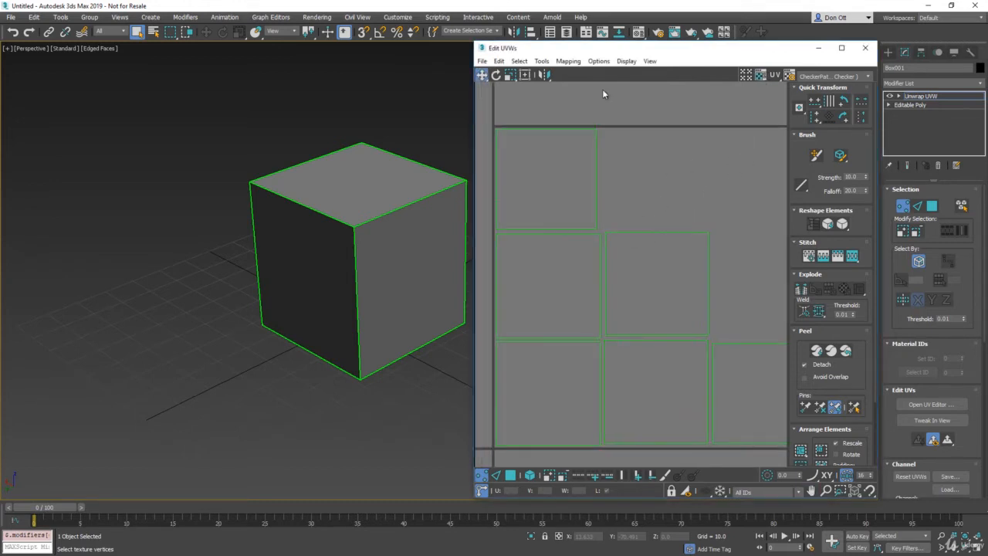
click(599, 61)
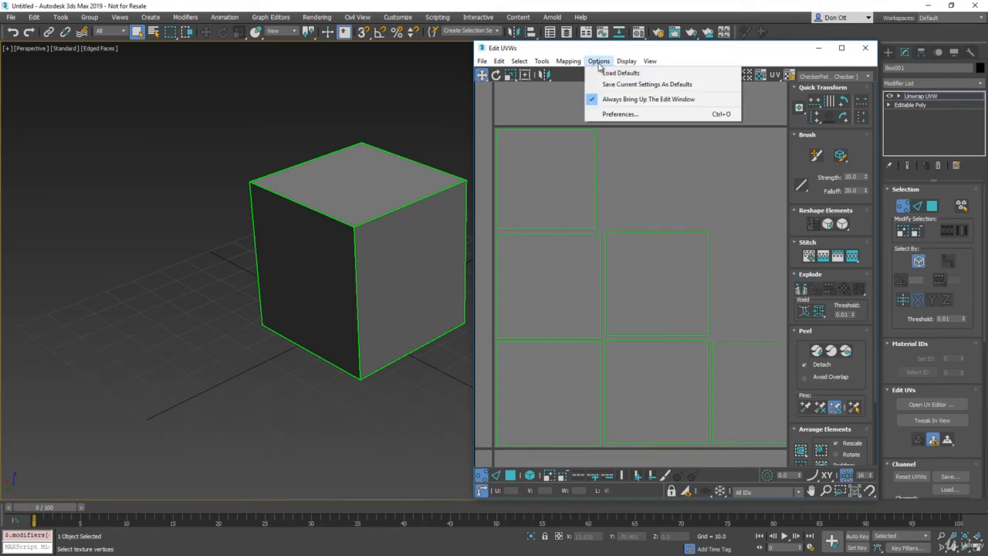
click(639, 85)
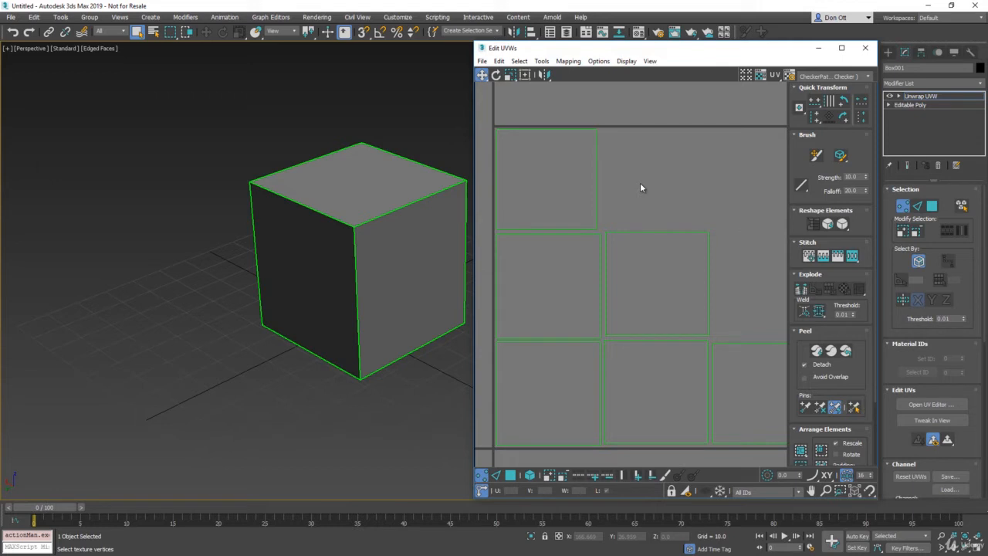
- Examine how the six packed UV faces sit within the boundaries of the UV square
scroll(645, 175, down, 2)
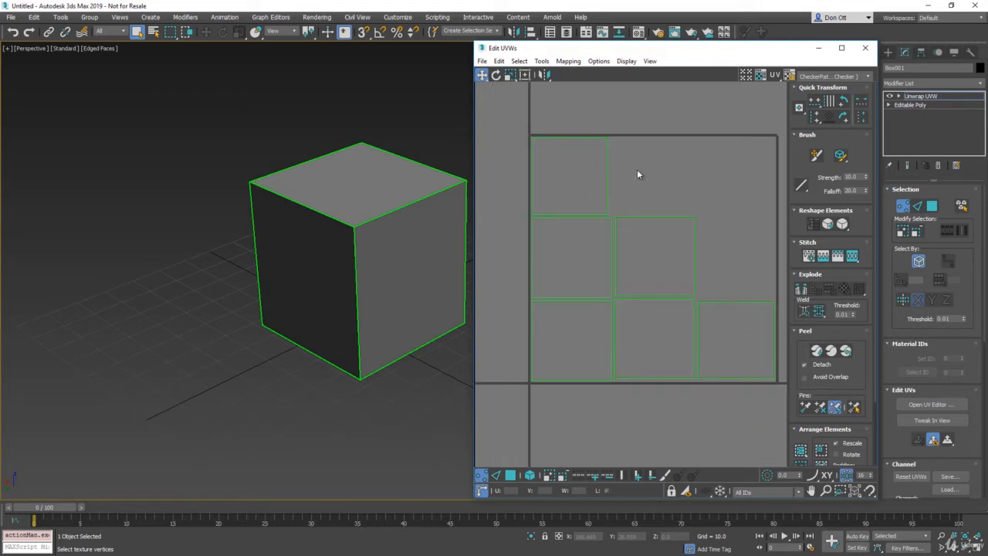
mouse_move(636, 227)
middle_down()
mouse_move(600, 240)
mouse_move(633, 226)
mouse_move(618, 224)
middle_up()
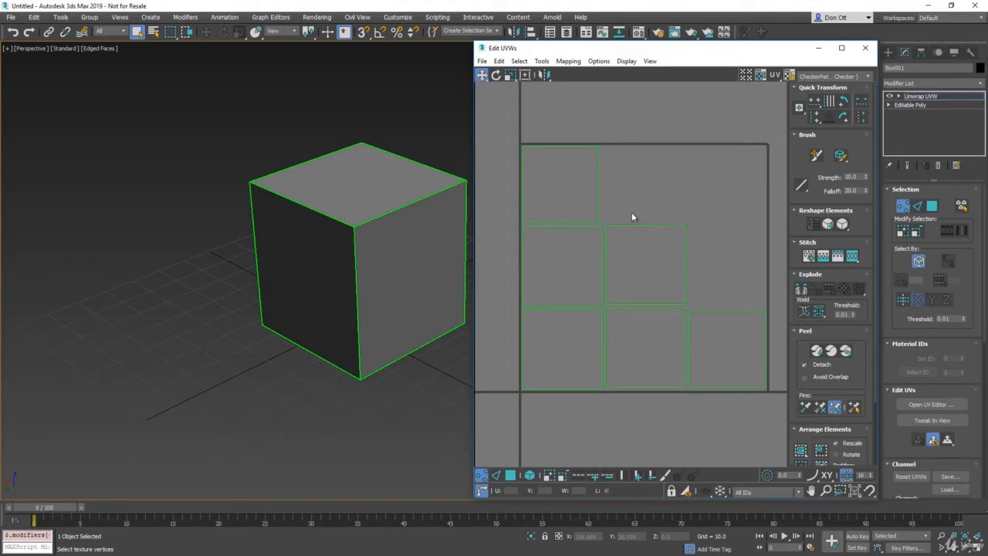
scroll(709, 207, down, 2)
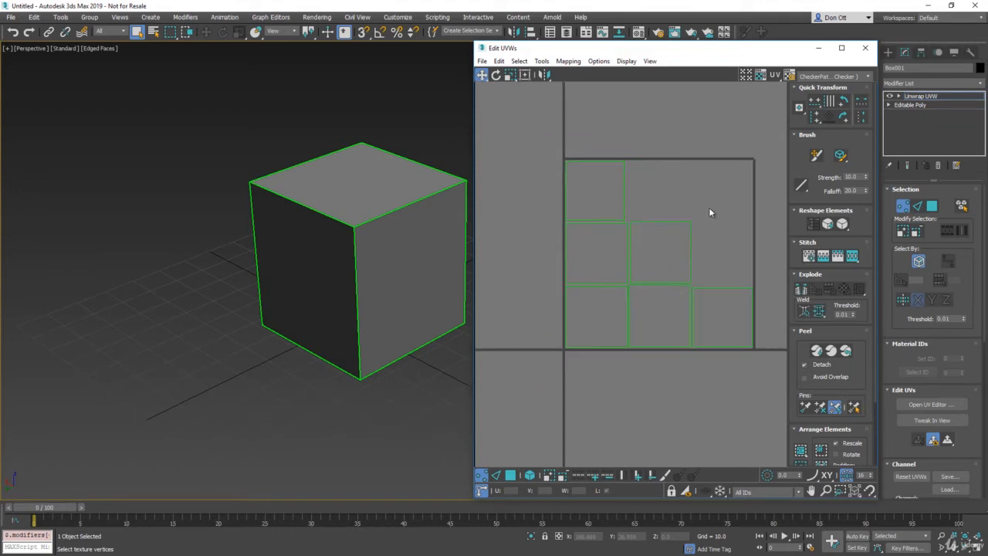
scroll(709, 207, up, 2)
scroll(710, 210, up, 1)
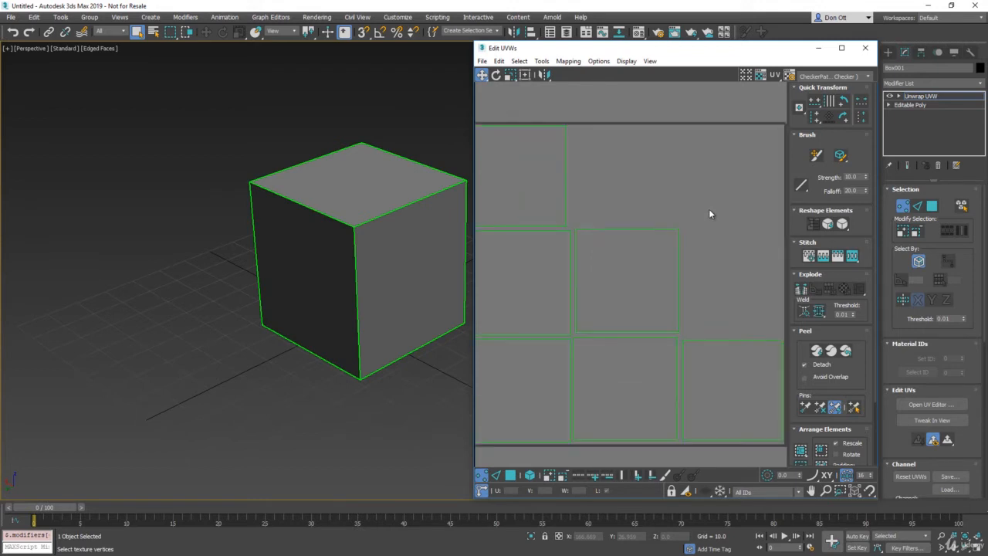
scroll(710, 210, down, 3)
scroll(710, 210, up, 2)
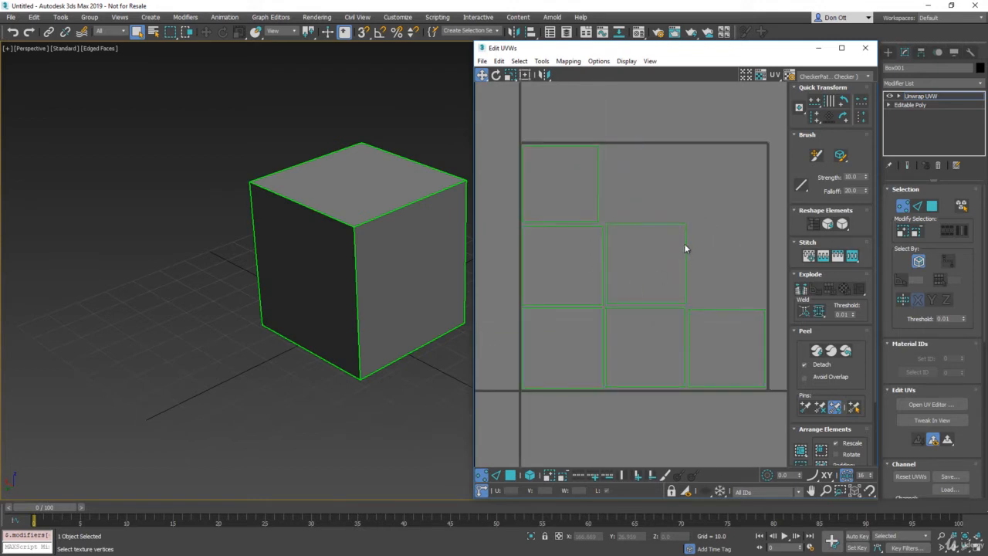
middle_drag(687, 249, 648, 230)
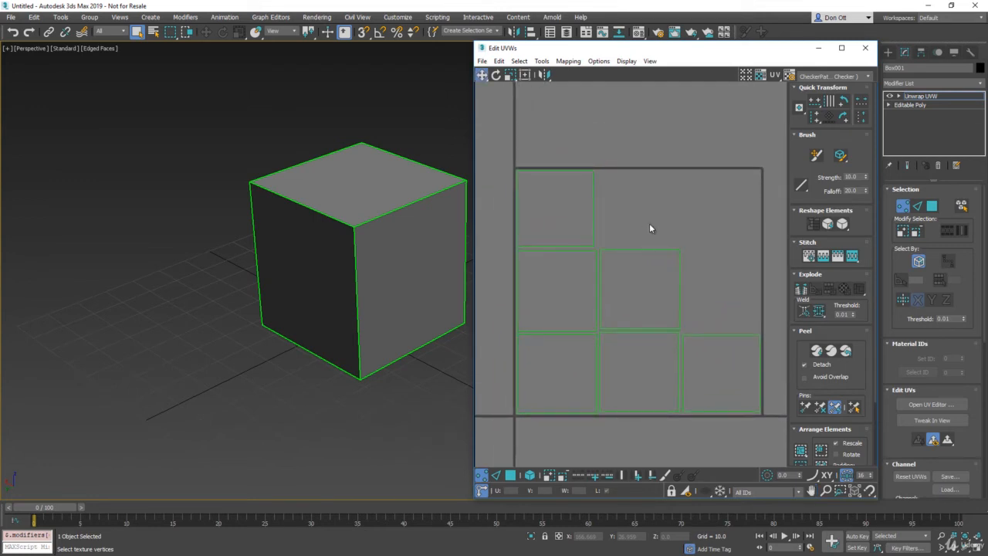
- Select all the vertices of the packed UV layout
scroll(649, 224, down, 2)
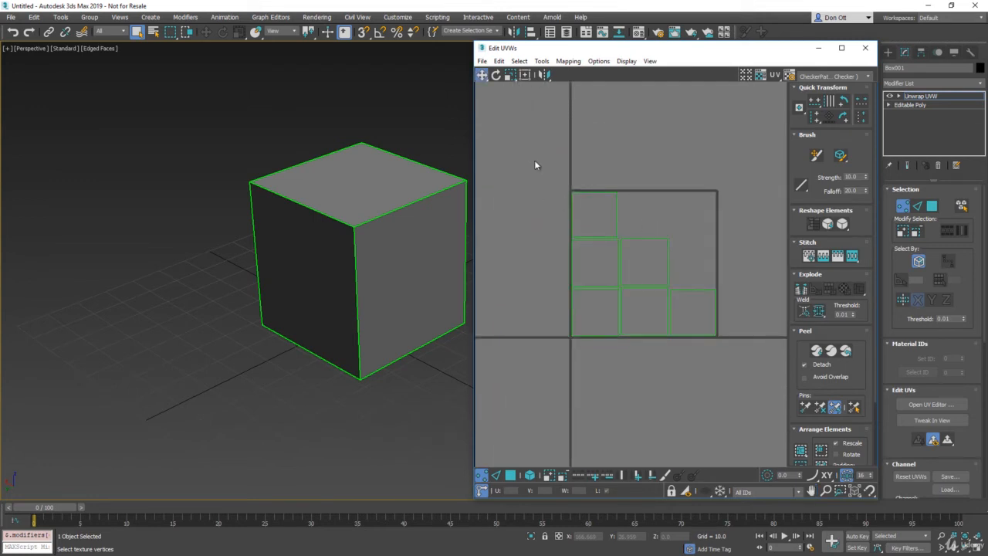
drag(534, 160, 757, 368)
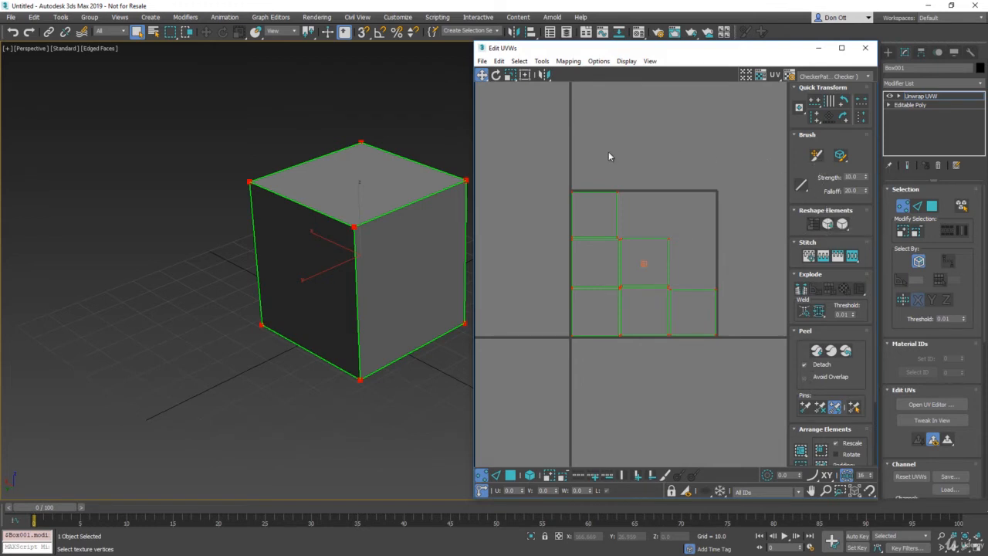
- Select the upper-right corner vertex of the right-hand UV face in the middle row, using vertex mode
scroll(571, 204, up, 2)
scroll(618, 209, up, 2)
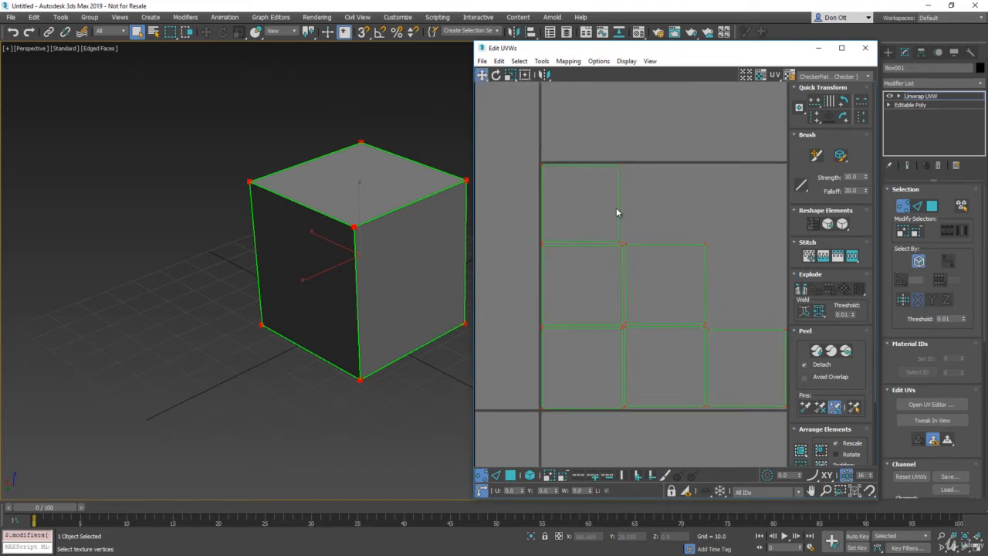
scroll(618, 215, down, 1)
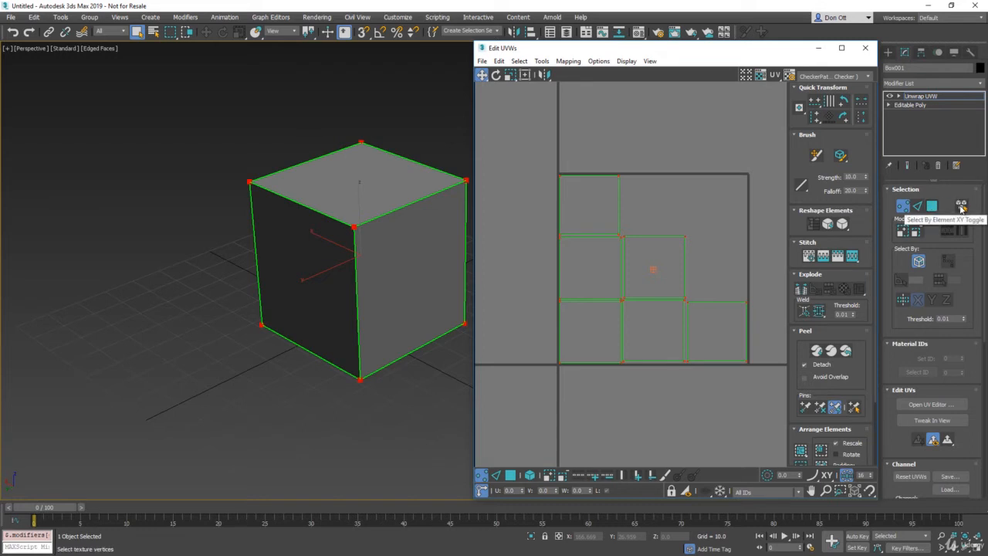
middle_drag(671, 243, 669, 249)
key(1)
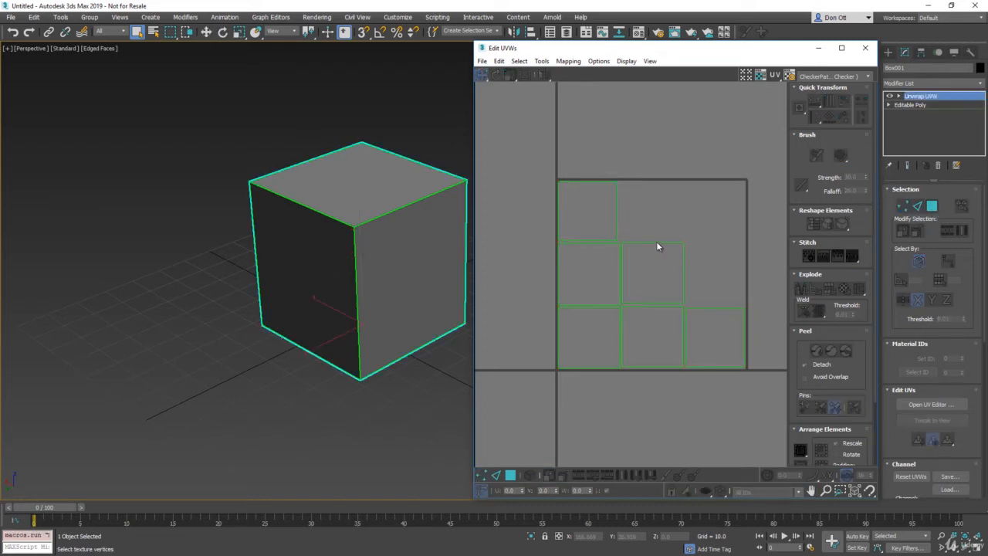
key(1)
drag(719, 206, 644, 278)
scroll(661, 270, up, 3)
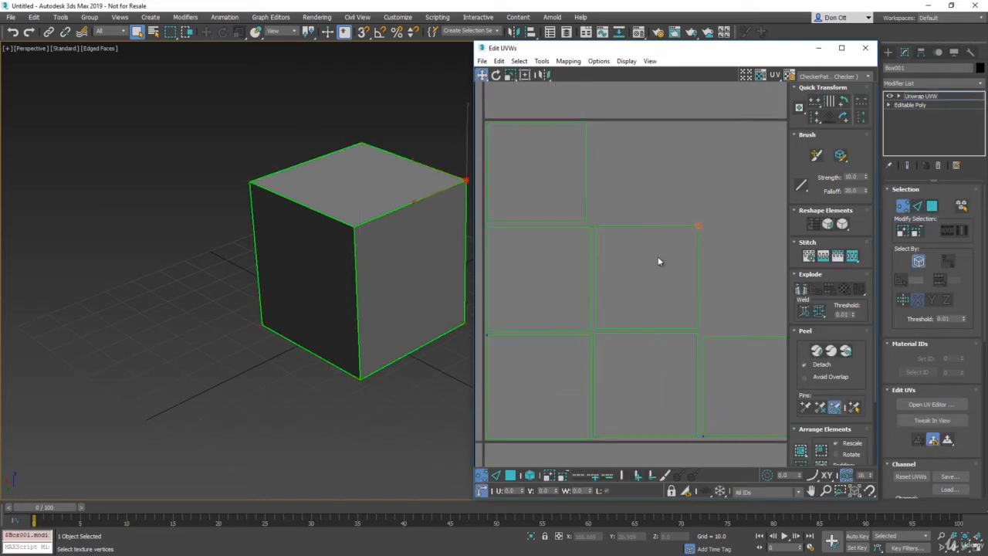
- Select that middle-row face's upper edge in edge mode, then select the whole face in polygon mode and clear the selection
key(2)
drag(658, 187, 654, 267)
middle_drag(681, 274, 655, 272)
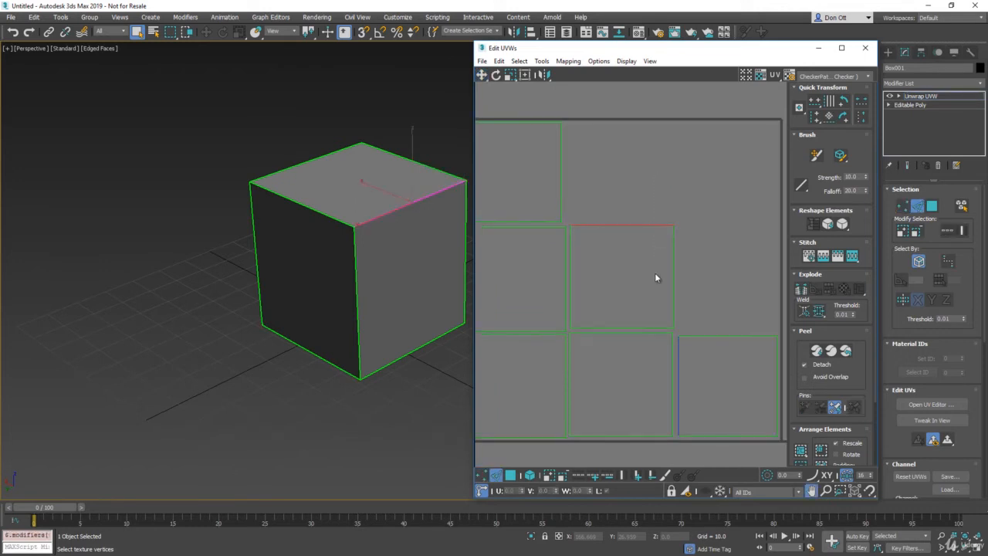
key(3)
click(656, 255)
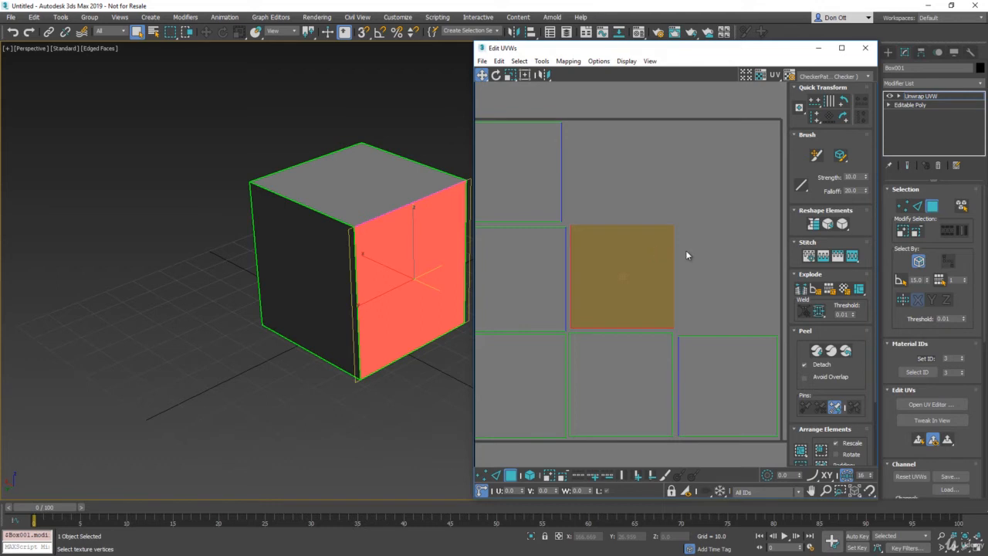
click(691, 209)
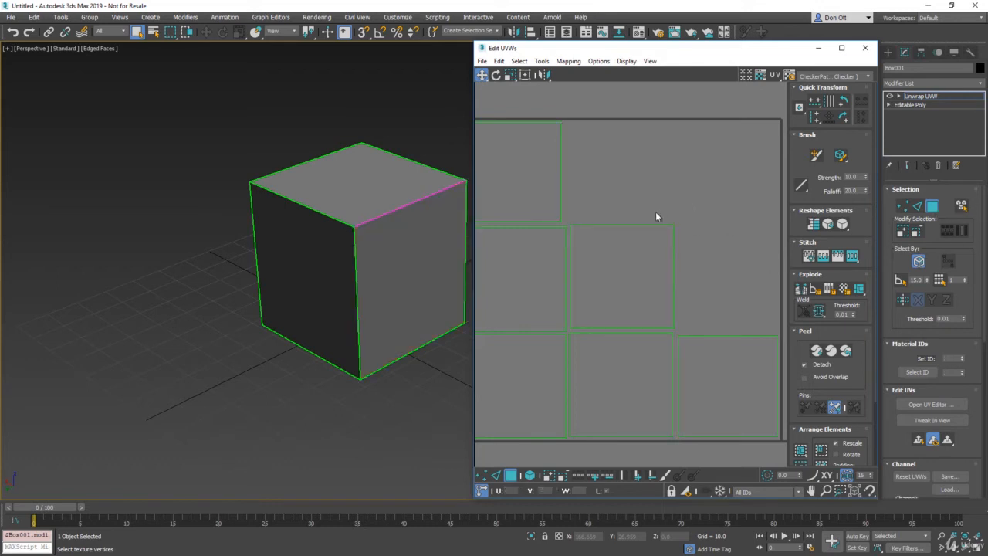
- Select the uppermost UV face and move it around near the upper-left corner of the UV square
middle_drag(600, 246, 665, 236)
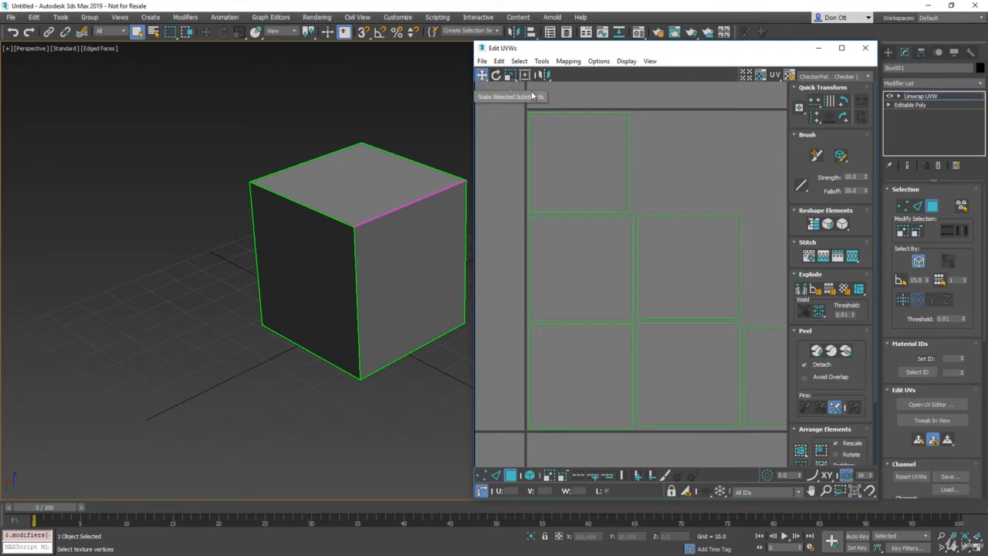
click(589, 152)
middle_drag(590, 177, 620, 227)
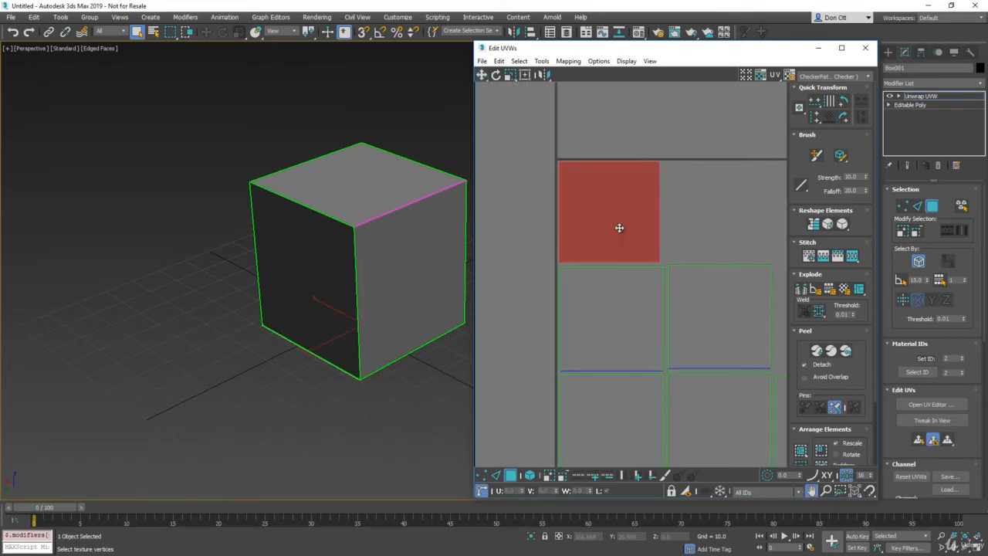
drag(593, 198, 545, 196)
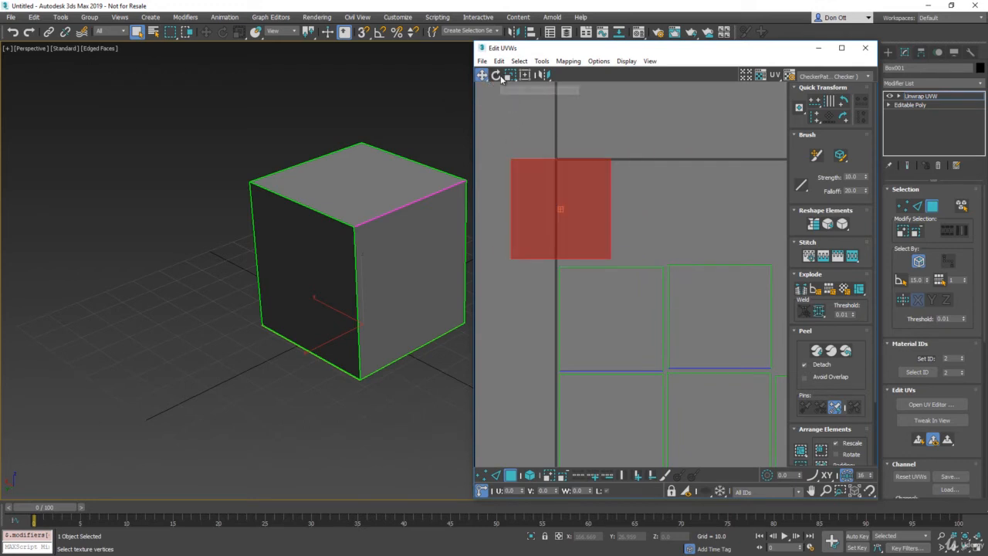
drag(580, 159, 618, 162)
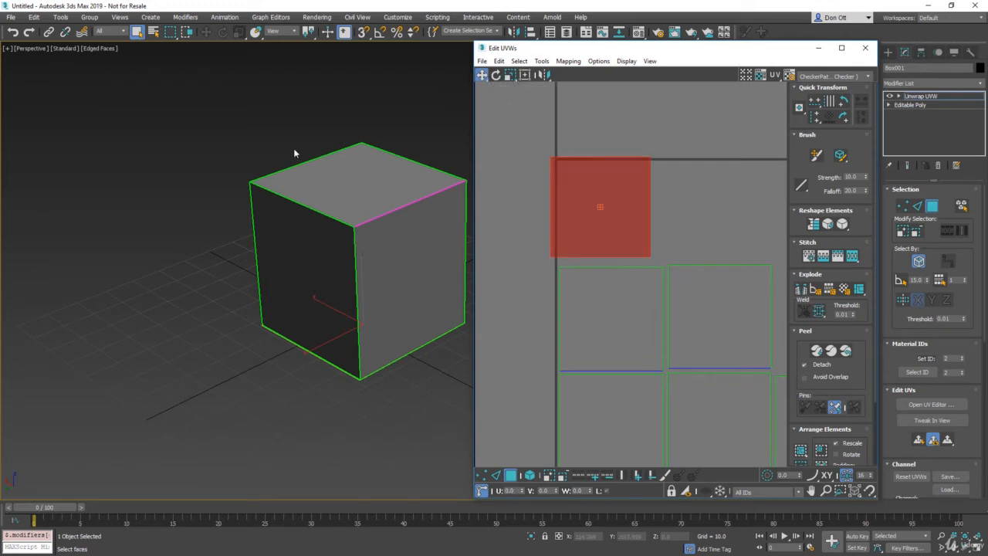
drag(563, 181, 584, 176)
- Scale up and slightly rotate the moved UV face, then return to the Move tool and deselect the face
key(r)
key(e)
key(w)
click(690, 186)
scroll(617, 207, down, 2)
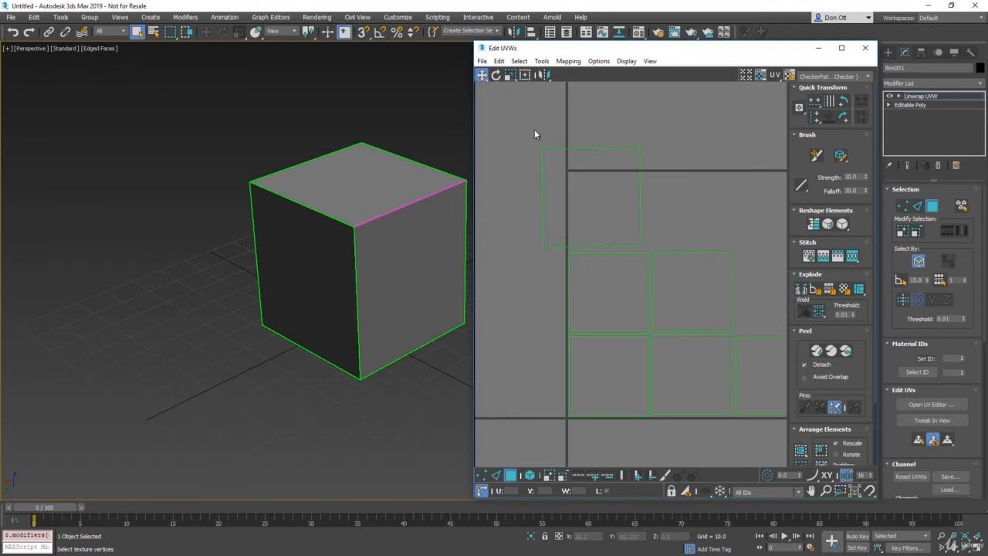
- Reselect the displaced UV face and use Freeform mode to move it and resize it by its corner handles
scroll(541, 132, up, 2)
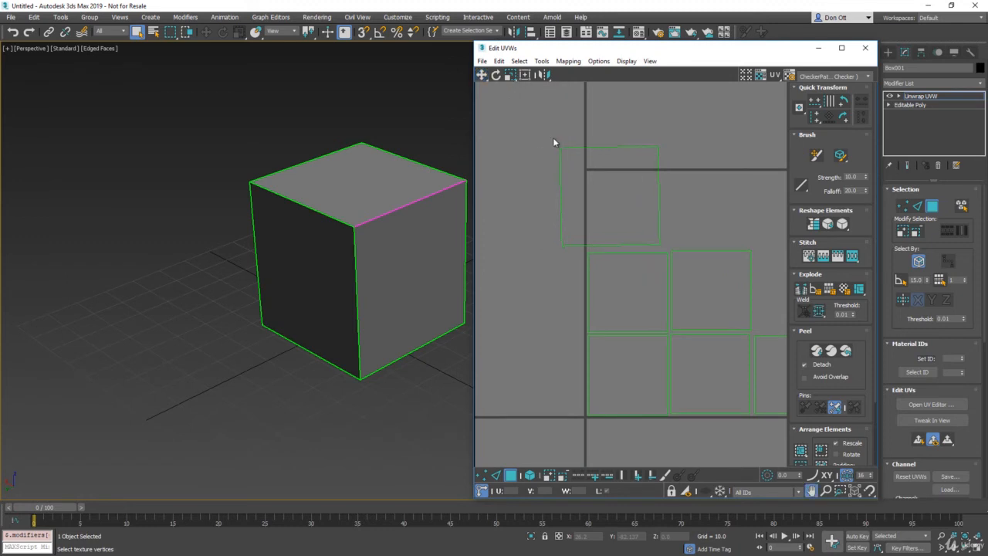
drag(696, 124, 656, 196)
middle_drag(675, 205, 629, 206)
click(526, 77)
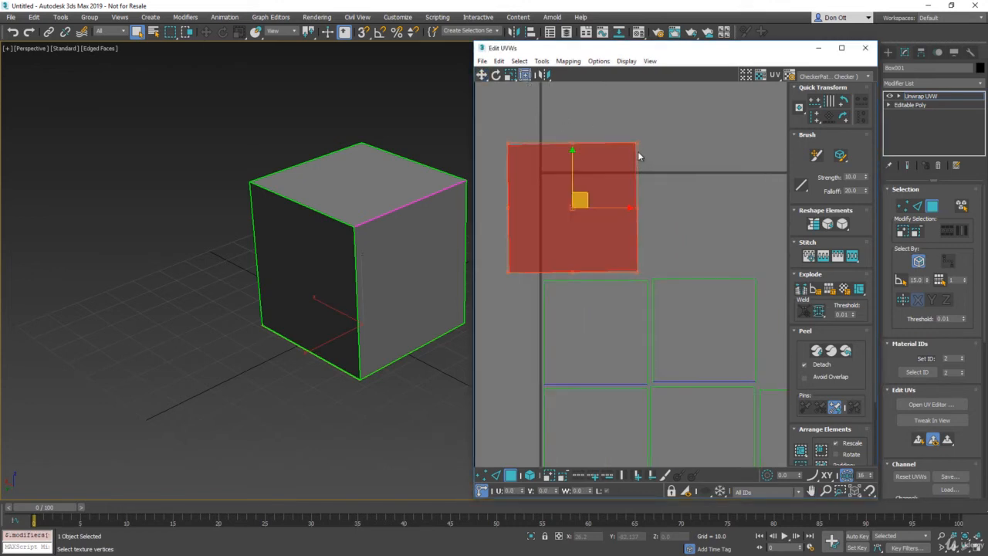
mouse_move(637, 146)
mouse_down()
mouse_move(612, 116)
mouse_move(623, 176)
mouse_move(611, 126)
mouse_move(653, 135)
mouse_up()
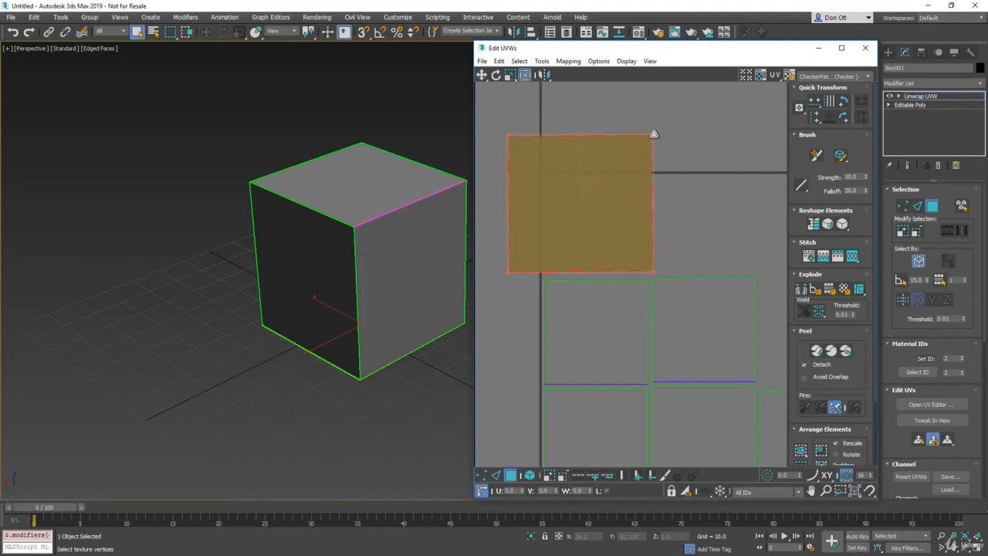
drag(593, 192, 677, 199)
click(681, 193)
drag(678, 255, 630, 218)
- Select the right-hand UV face in the middle row and scale it proportionally in Freeform mode, leaving it smaller than its neighbours
middle_drag(602, 224, 430, 173)
drag(608, 202, 553, 267)
middle_drag(570, 257, 629, 231)
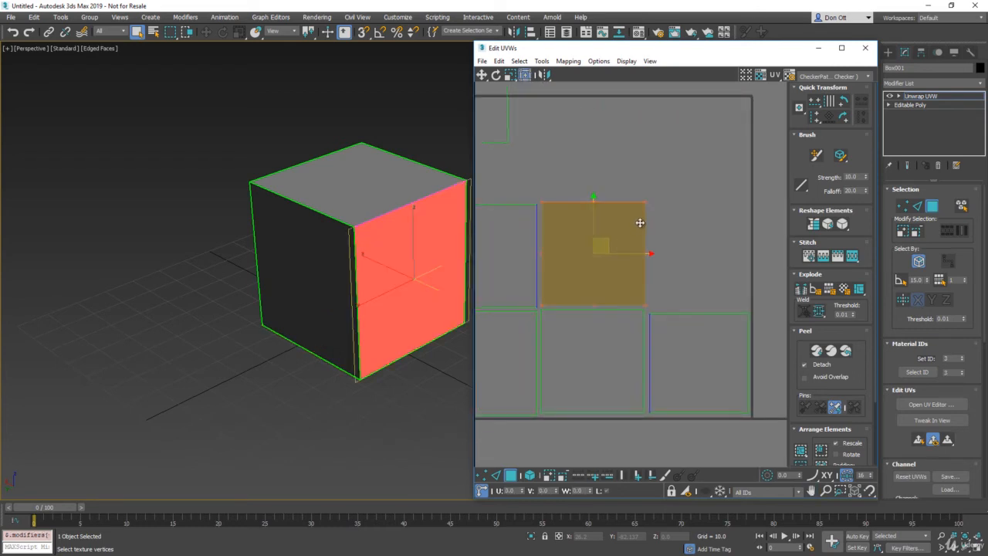
shift+drag(647, 201, 669, 178)
key(ctrl+z)
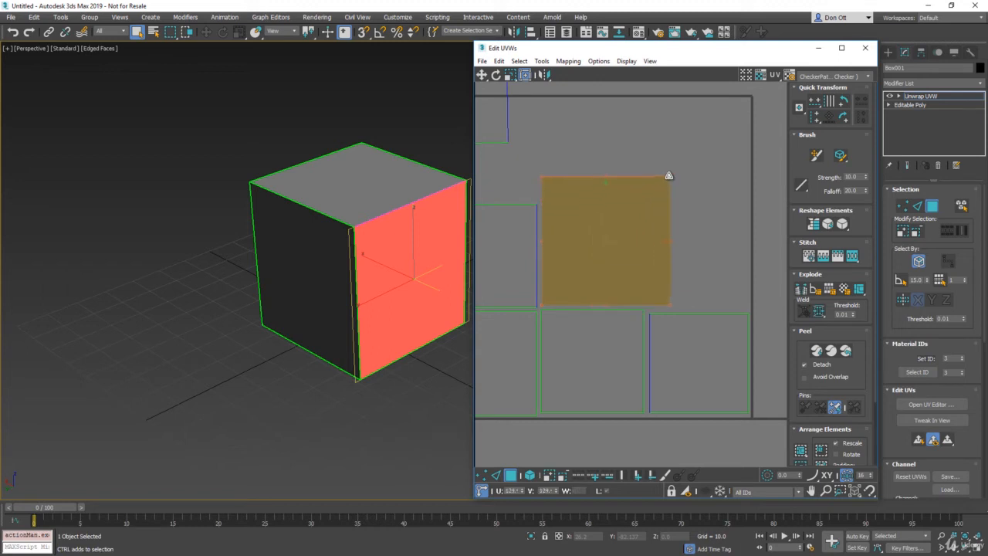
mouse_move(688, 229)
mouse_down()
mouse_move(708, 214)
mouse_move(654, 254)
mouse_move(670, 232)
mouse_up()
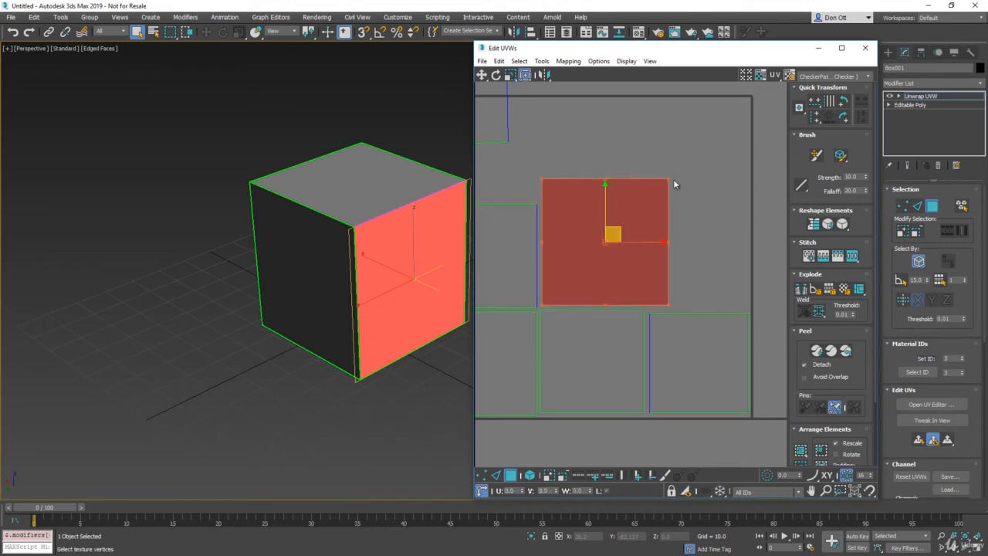
drag(673, 180, 627, 236)
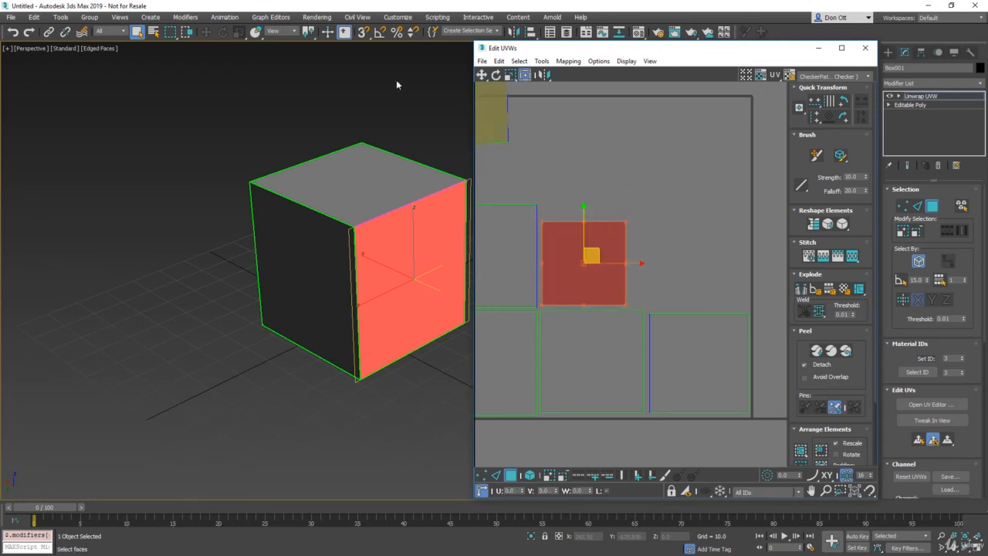
- Check the Keyboard Shortcut Override Toggle and the Unwrap UVW modifier entry, then clear the UV face selection
click(345, 33)
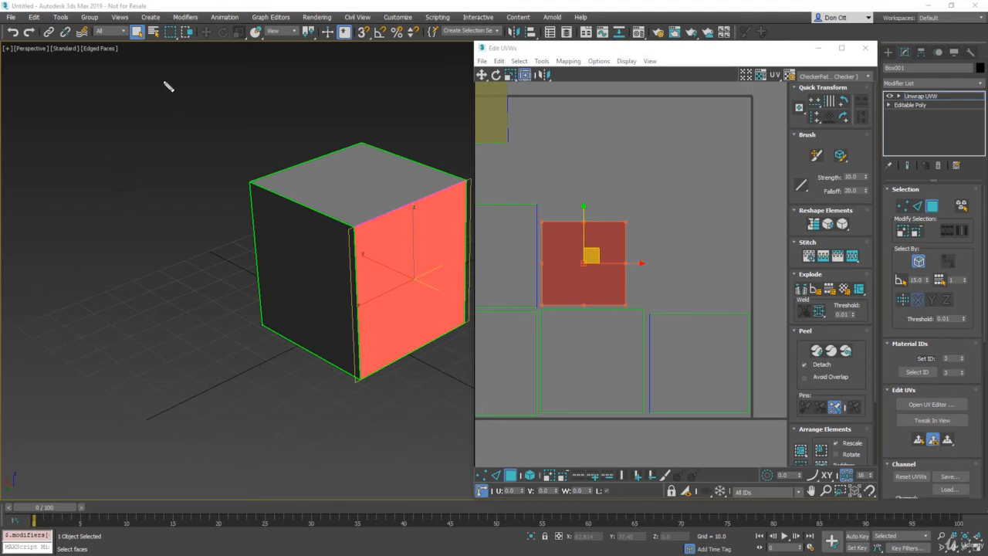
mouse_move(163, 80)
mouse_down()
mouse_move(292, 99)
mouse_move(338, 54)
mouse_up()
middle_drag(353, 161, 311, 224)
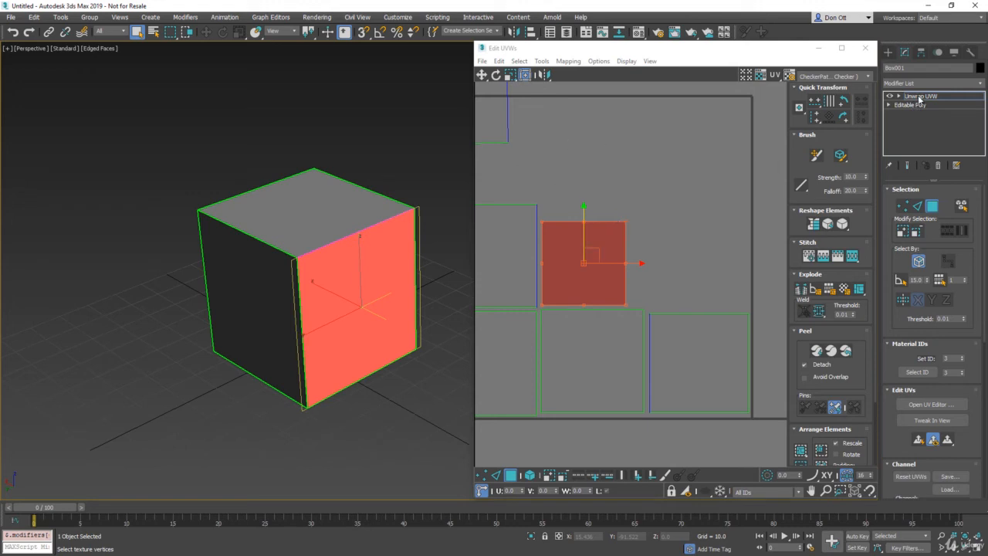
click(920, 96)
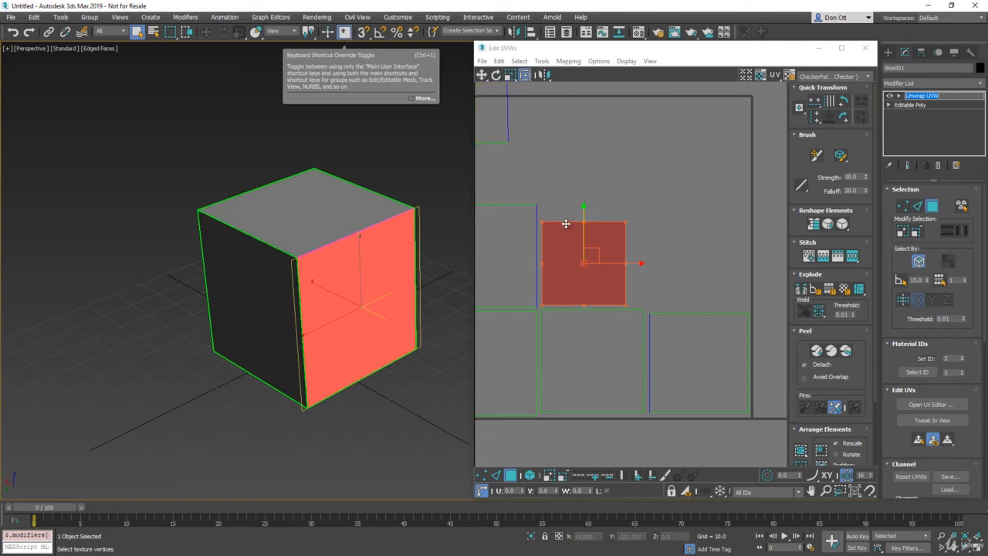
click(700, 191)
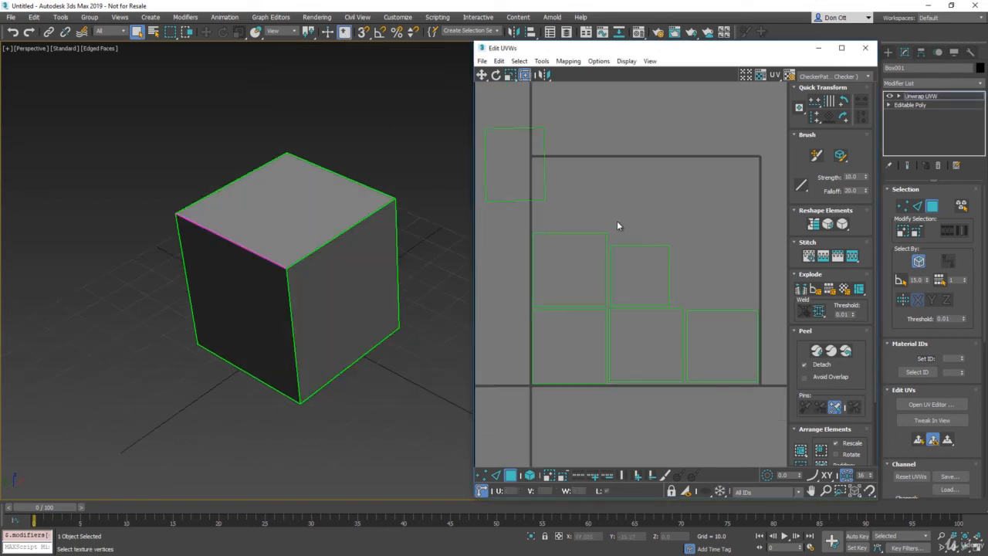
- Select the shrunken middle-row UV face and stretch it horizontally to the right boundary of the UV square
mouse_move(595, 218)
middle_down()
mouse_move(607, 206)
mouse_move(587, 215)
middle_up()
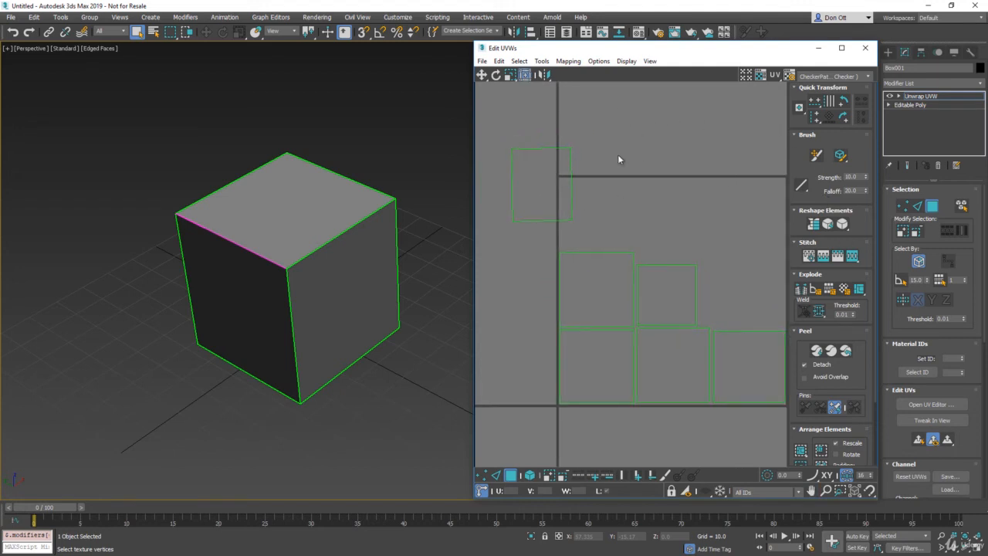
middle_drag(628, 174, 575, 146)
scroll(659, 204, up, 3)
mouse_move(659, 204)
middle_down()
mouse_move(642, 199)
mouse_move(658, 187)
middle_up()
click(636, 258)
middle_drag(644, 265, 622, 259)
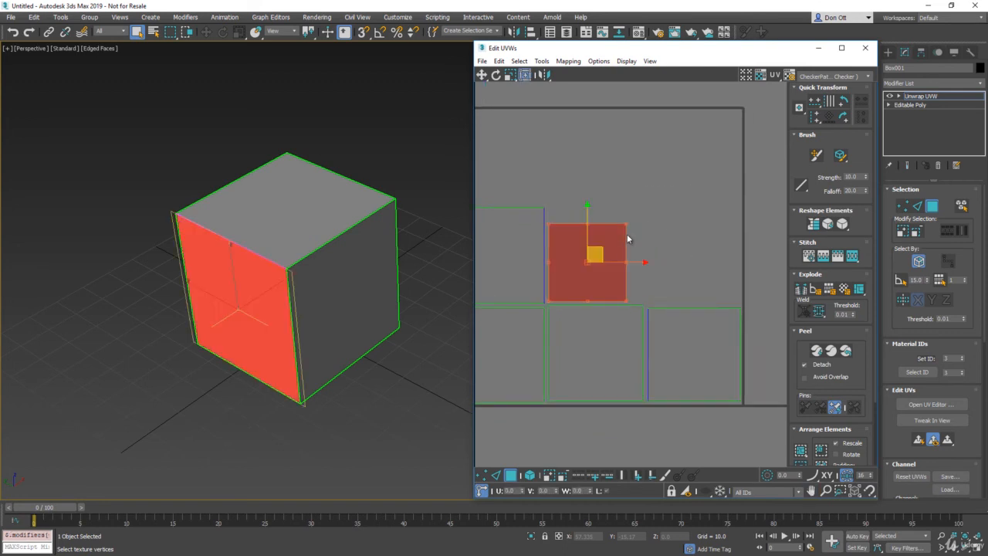
drag(627, 226, 741, 223)
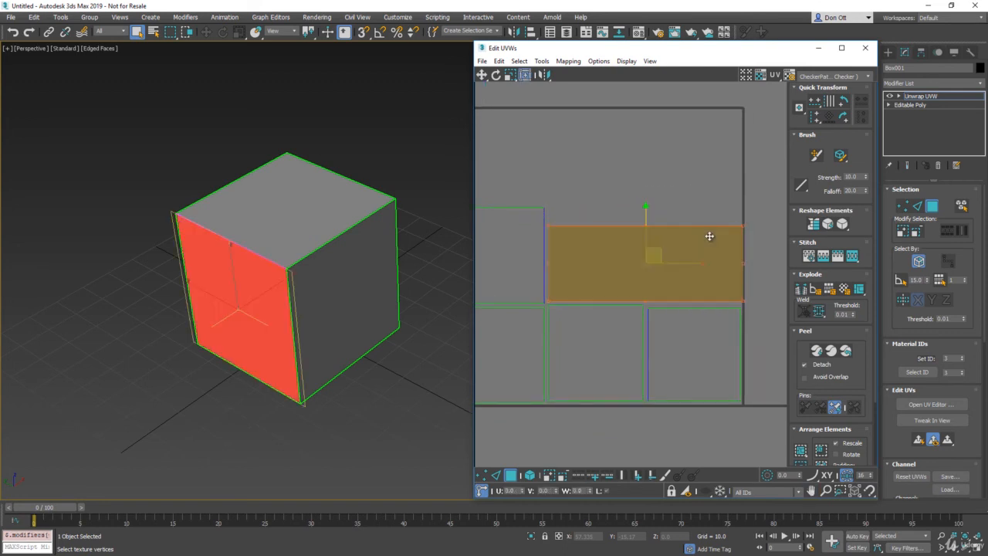
- Move the stretched UV face outside the UV square, above its upper-right corner, and keep it selected
middle_drag(660, 276, 595, 276)
drag(613, 285, 655, 141)
middle_drag(655, 140, 627, 288)
drag(662, 267, 676, 186)
click(710, 232)
click(654, 166)
middle_drag(644, 205, 650, 218)
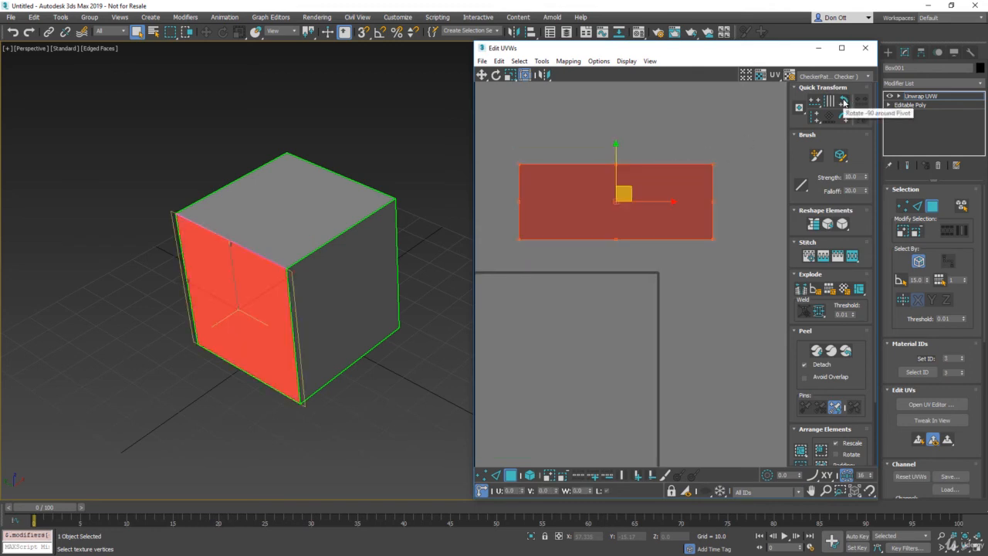
- Rotate the stretched UV face by -90 degrees around its pivot six times, then deselect it
click(844, 102)
click(844, 102)
click(844, 102)
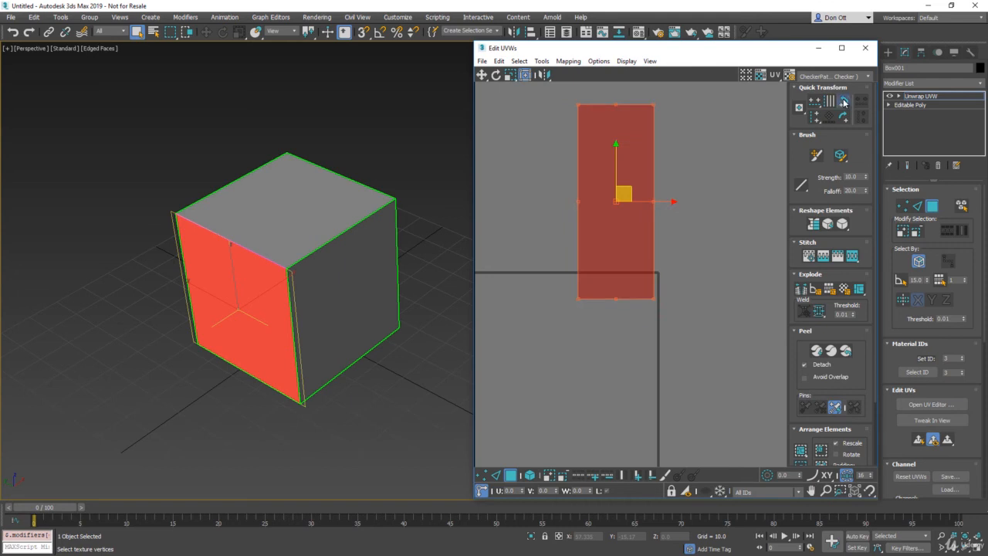
click(844, 102)
click(844, 102)
click(844, 102)
click(751, 210)
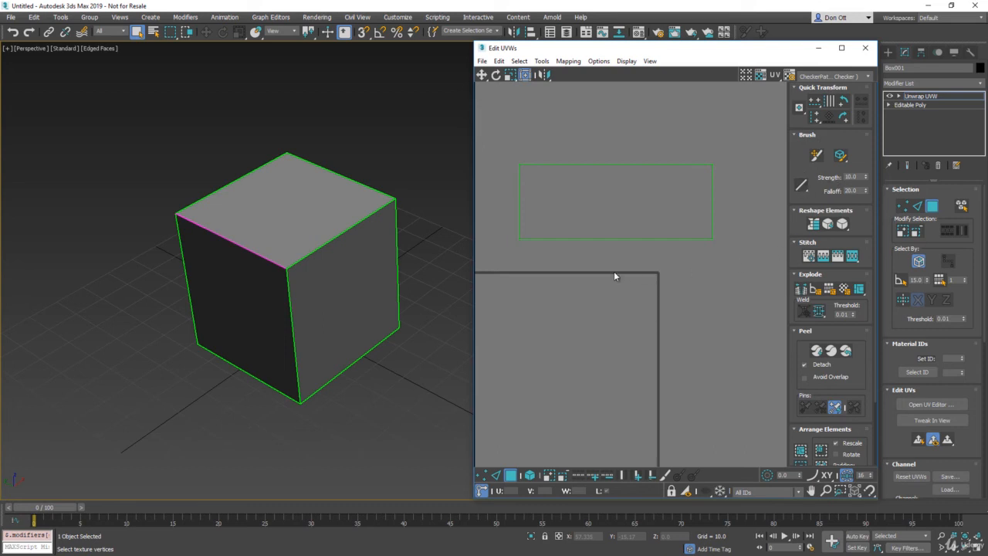
- Pack all the UV faces, including the stretched one, back inside the UV square and leave nothing selected
middle_drag(614, 276, 650, 319)
scroll(799, 405, down, 3)
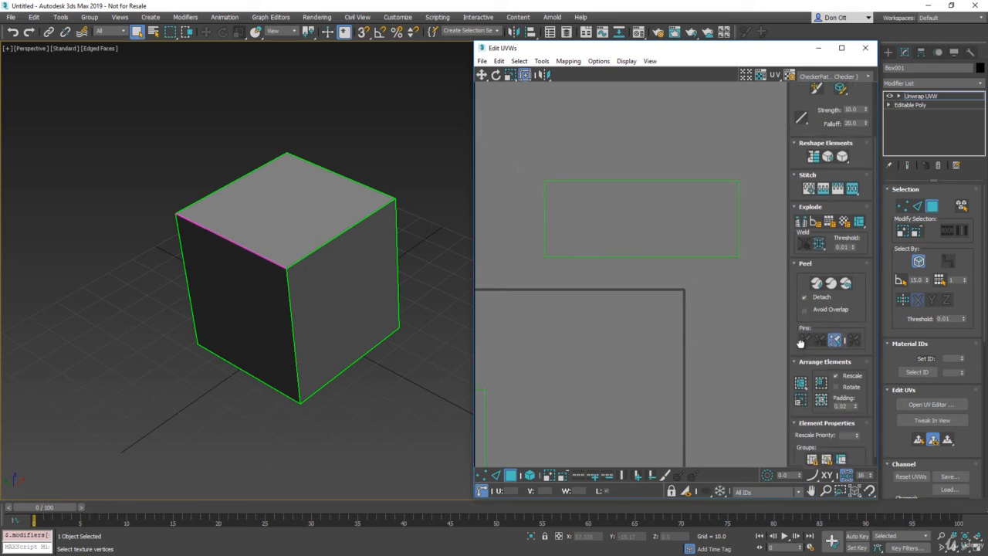
click(822, 373)
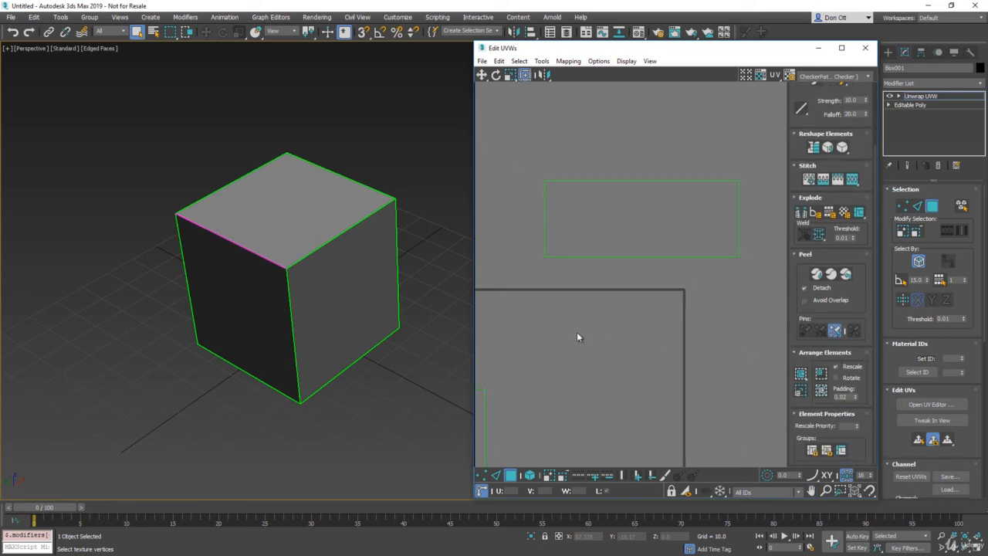
click(821, 390)
click(633, 307)
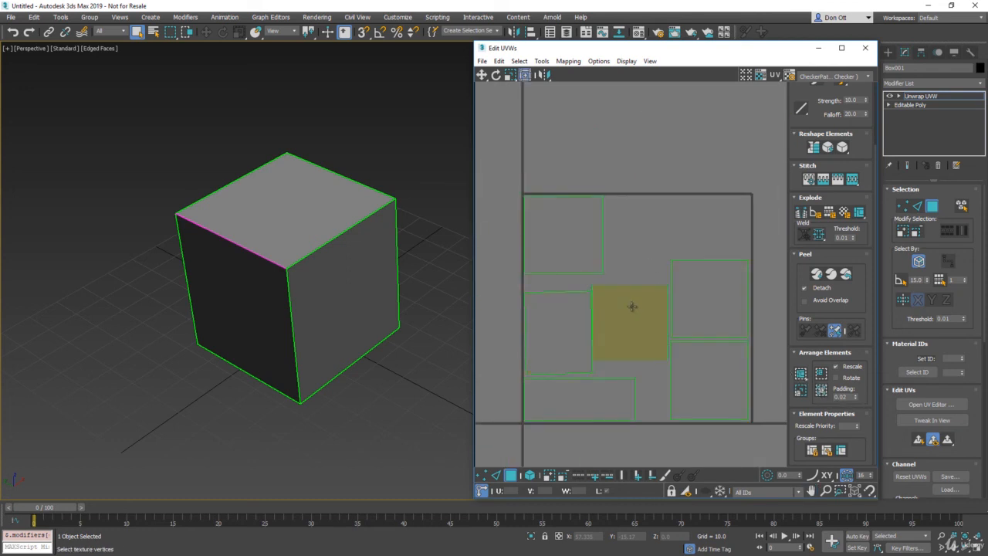
click(645, 269)
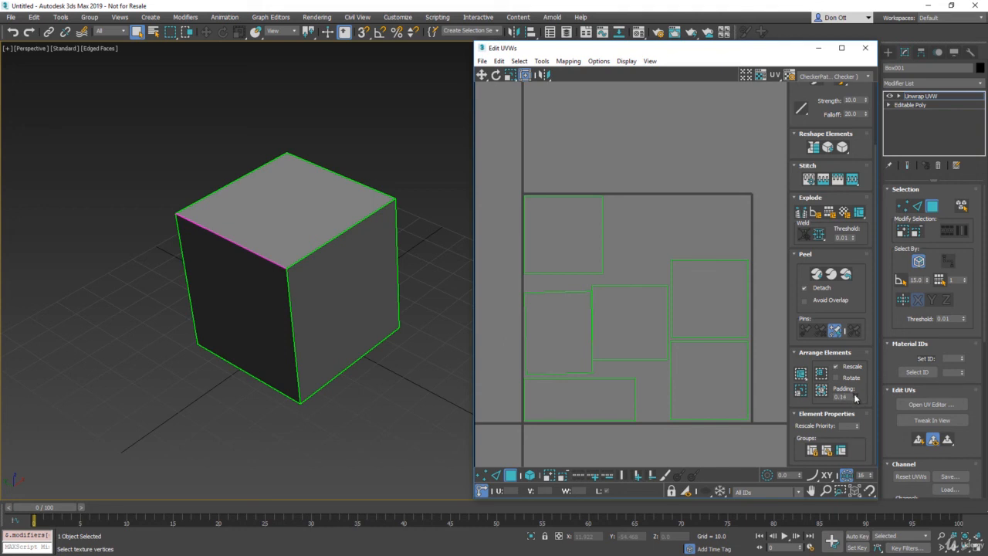
- Repack the UV faces with a padding of 0.14, then again with a padding of 0.04
click(821, 391)
click(821, 390)
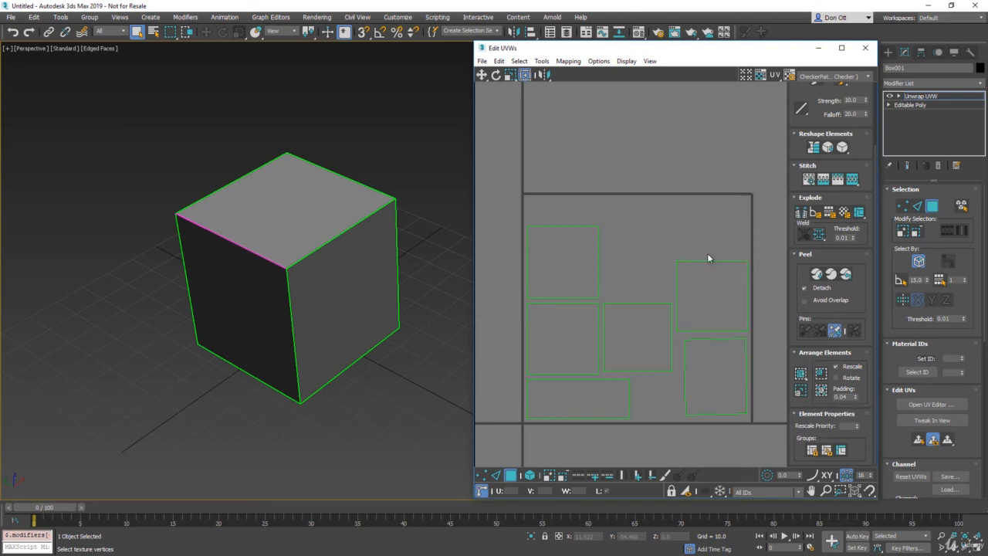
- Select the upper UV face on the right side of the packed layout and move it above the UV square
click(696, 312)
middle_drag(696, 312, 613, 302)
drag(642, 284, 575, 150)
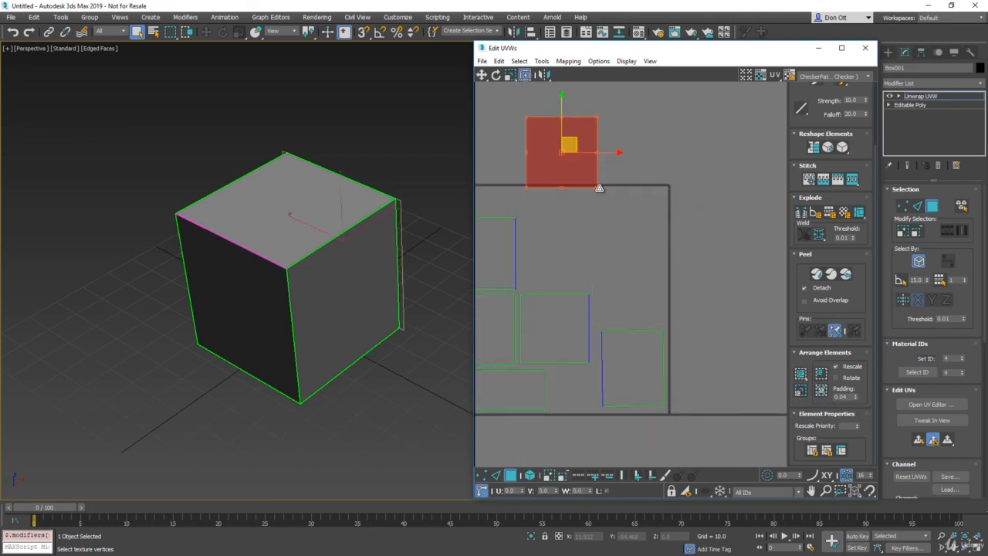
- Stretch the UV face above the square and the upper-left UV face inside it into wide rectangles, then deselect everything
drag(600, 187, 728, 167)
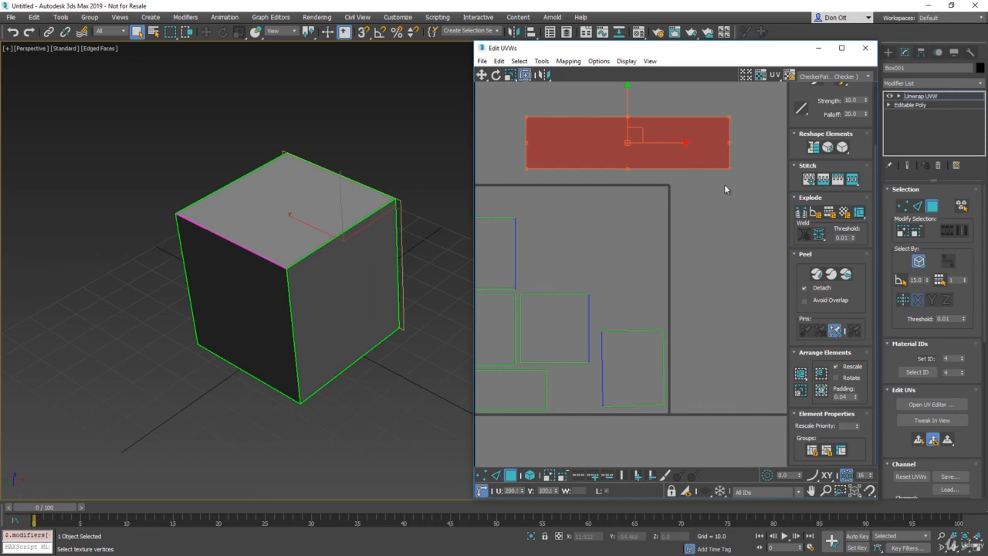
middle_drag(589, 295, 709, 289)
click(614, 248)
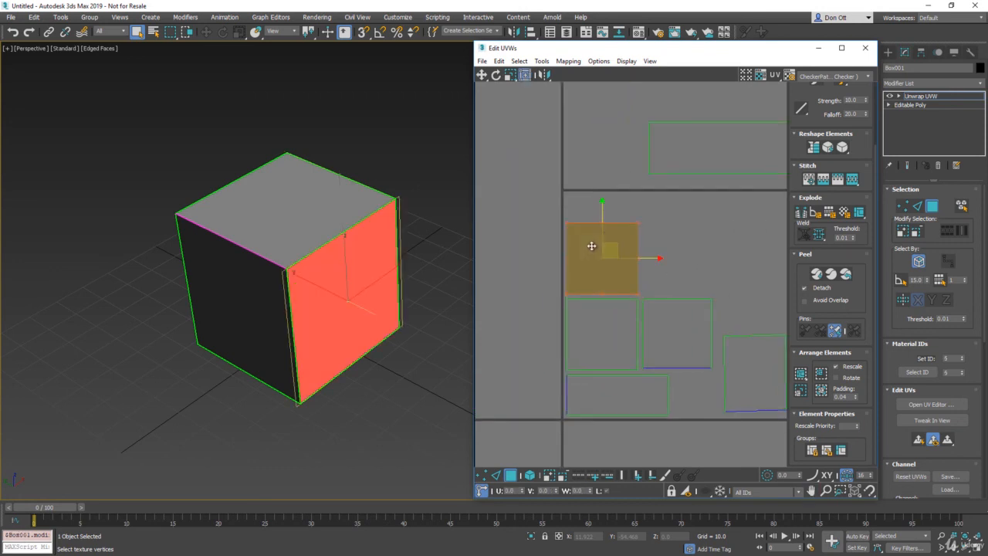
drag(636, 221, 786, 247)
click(624, 224)
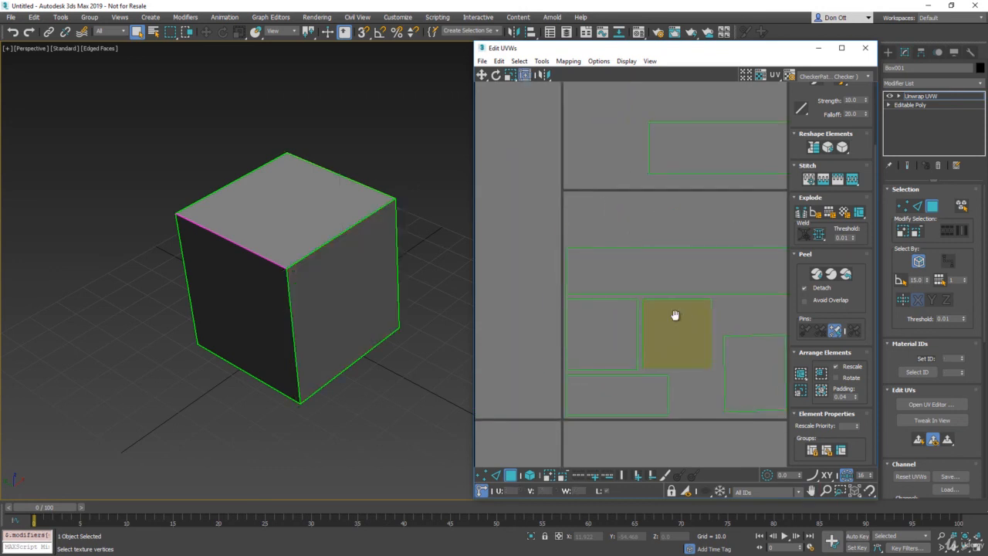
- Allow rotation in the element arrangement and repack all the UV faces inside the UV square
scroll(647, 308, down, 2)
middle_drag(675, 315, 693, 338)
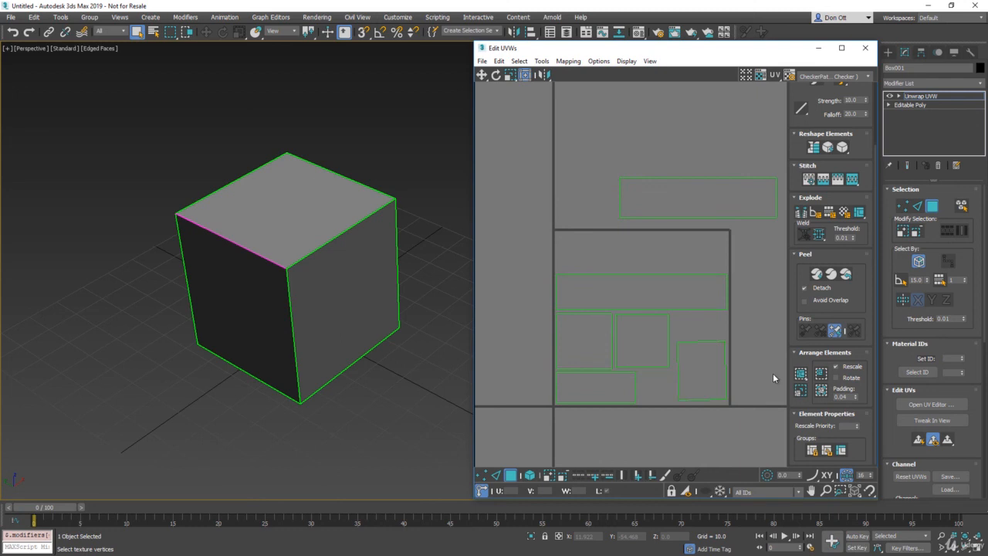
click(836, 378)
click(822, 391)
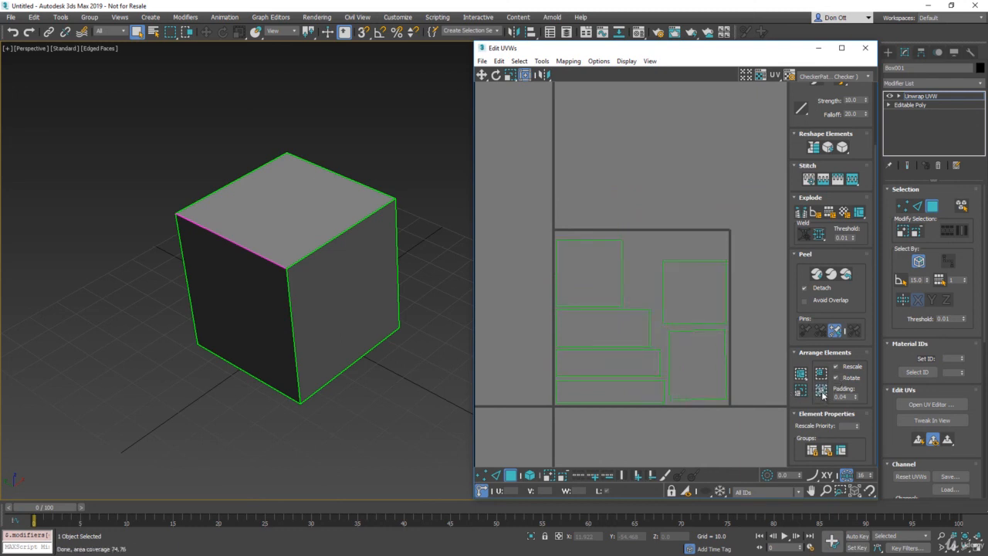
- Stretch the upper-right UV face of the packed layout into a tall, narrow strip reaching above the UV square, then deselect it
click(695, 301)
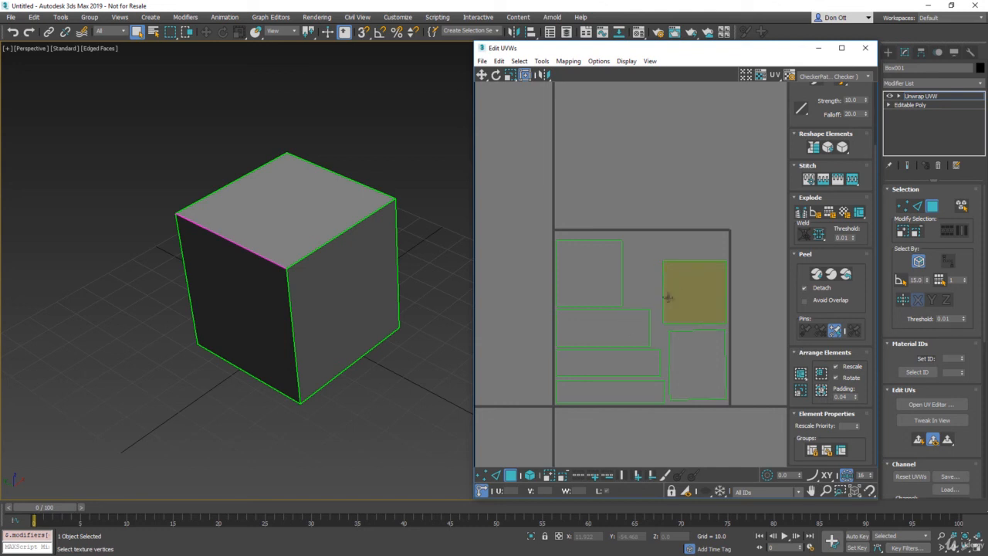
middle_drag(628, 309, 587, 308)
drag(620, 204, 634, 112)
click(686, 135)
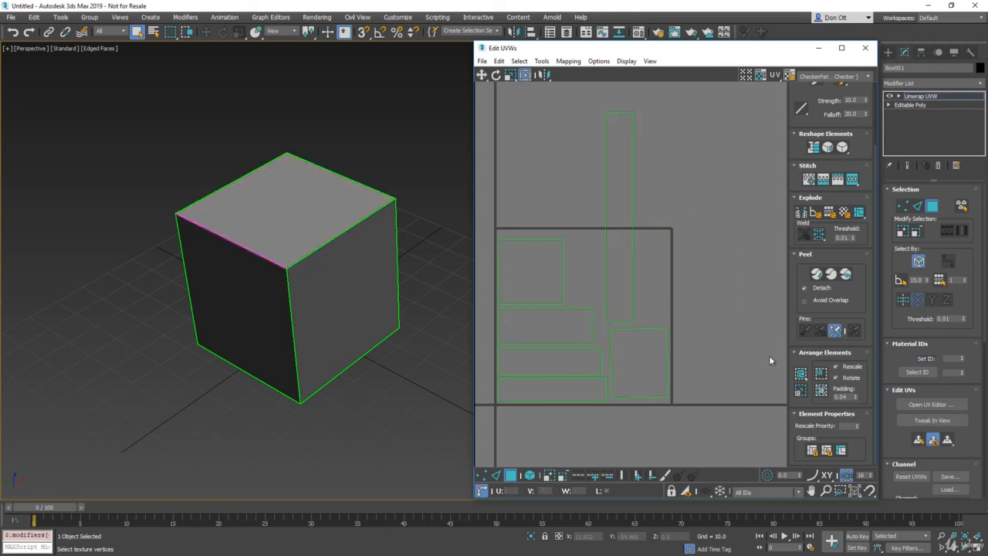
- Repack the UV faces with rotation allowed to fit the tall strip, then turn off the Rotate option
click(821, 392)
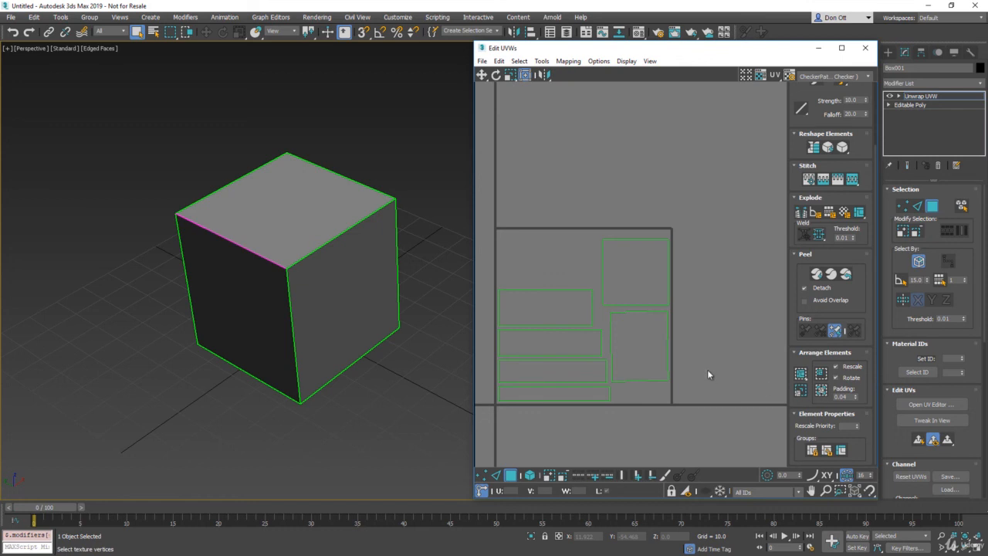
click(836, 378)
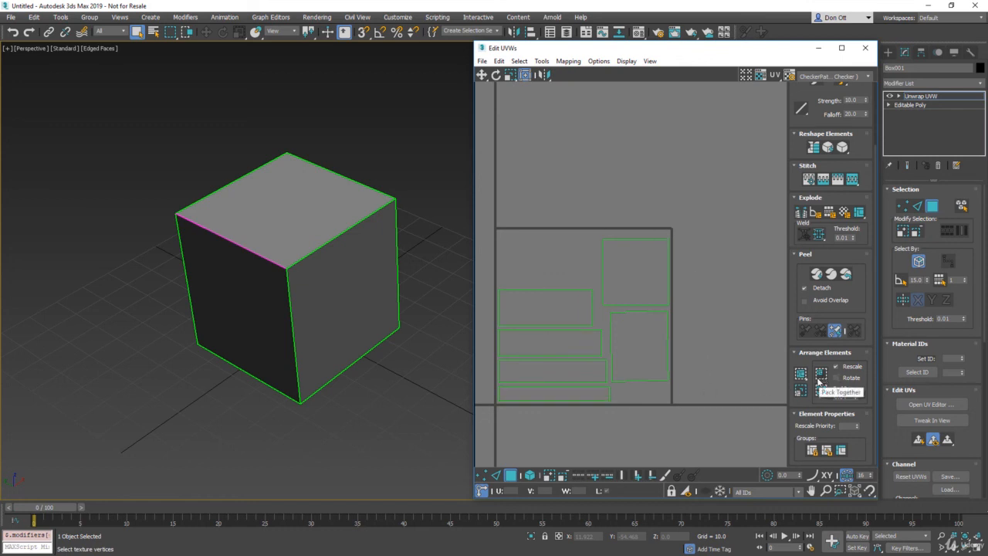